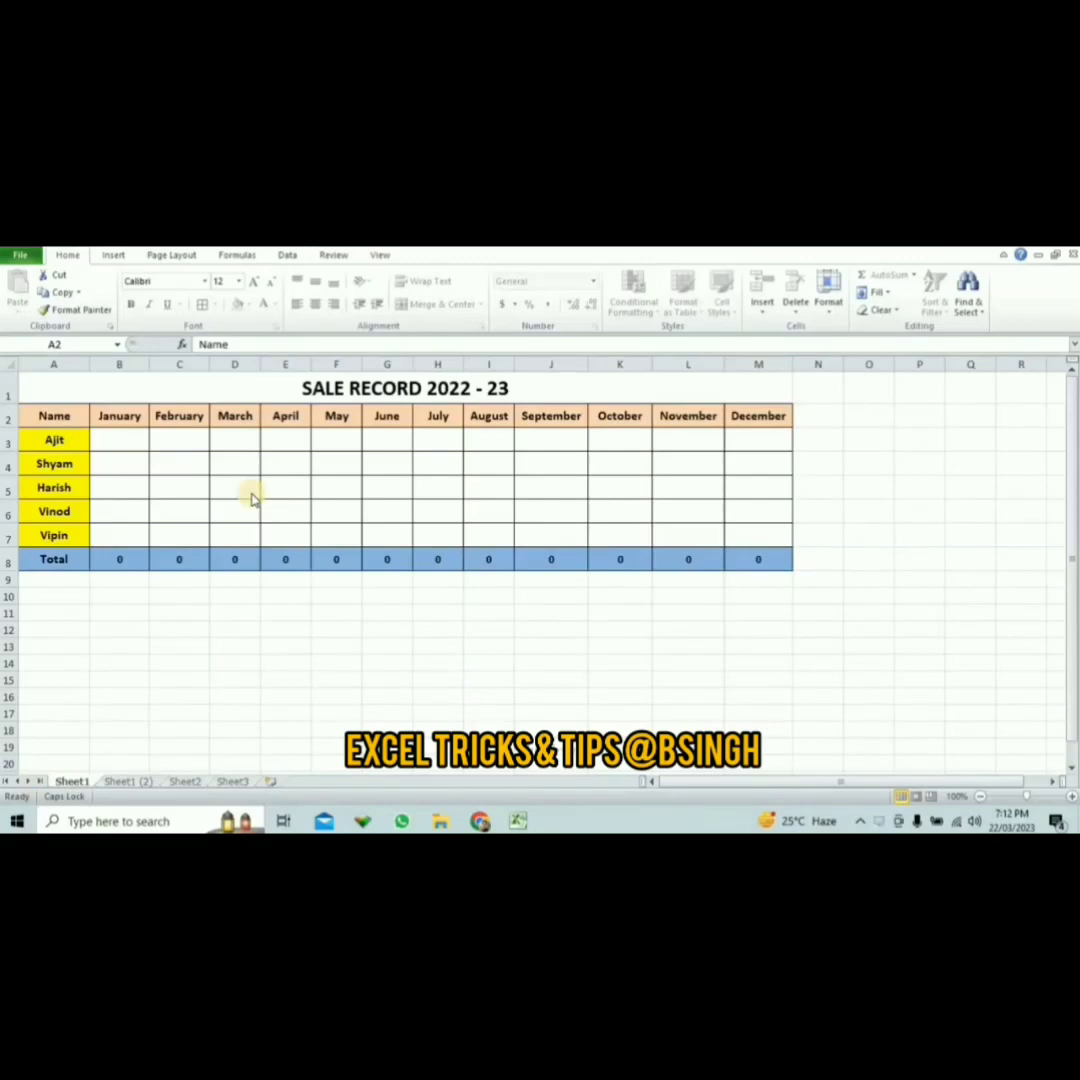
- Try editing the Name header cell and dismiss the protected-cell warning
double_click(58, 422)
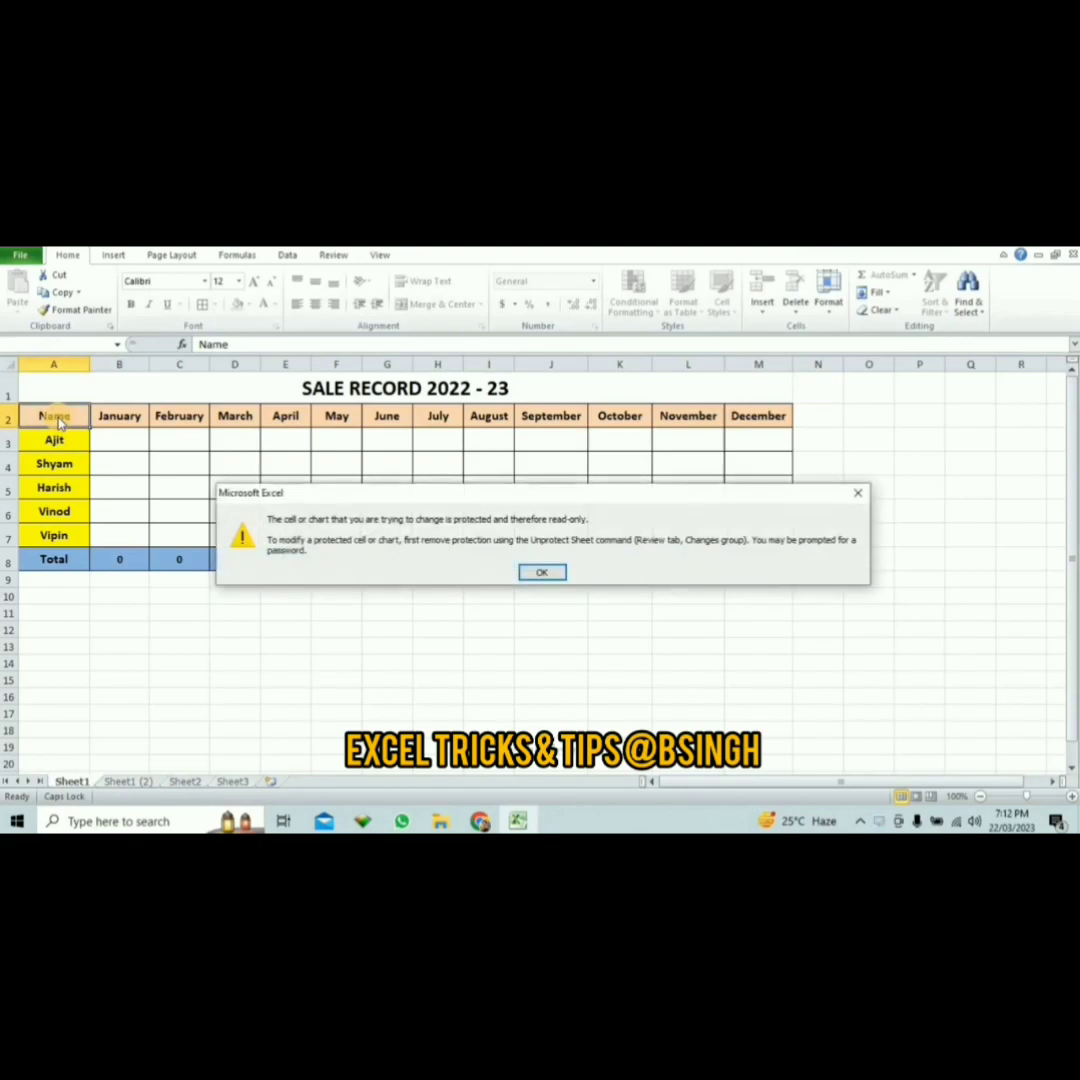
left_click(544, 574)
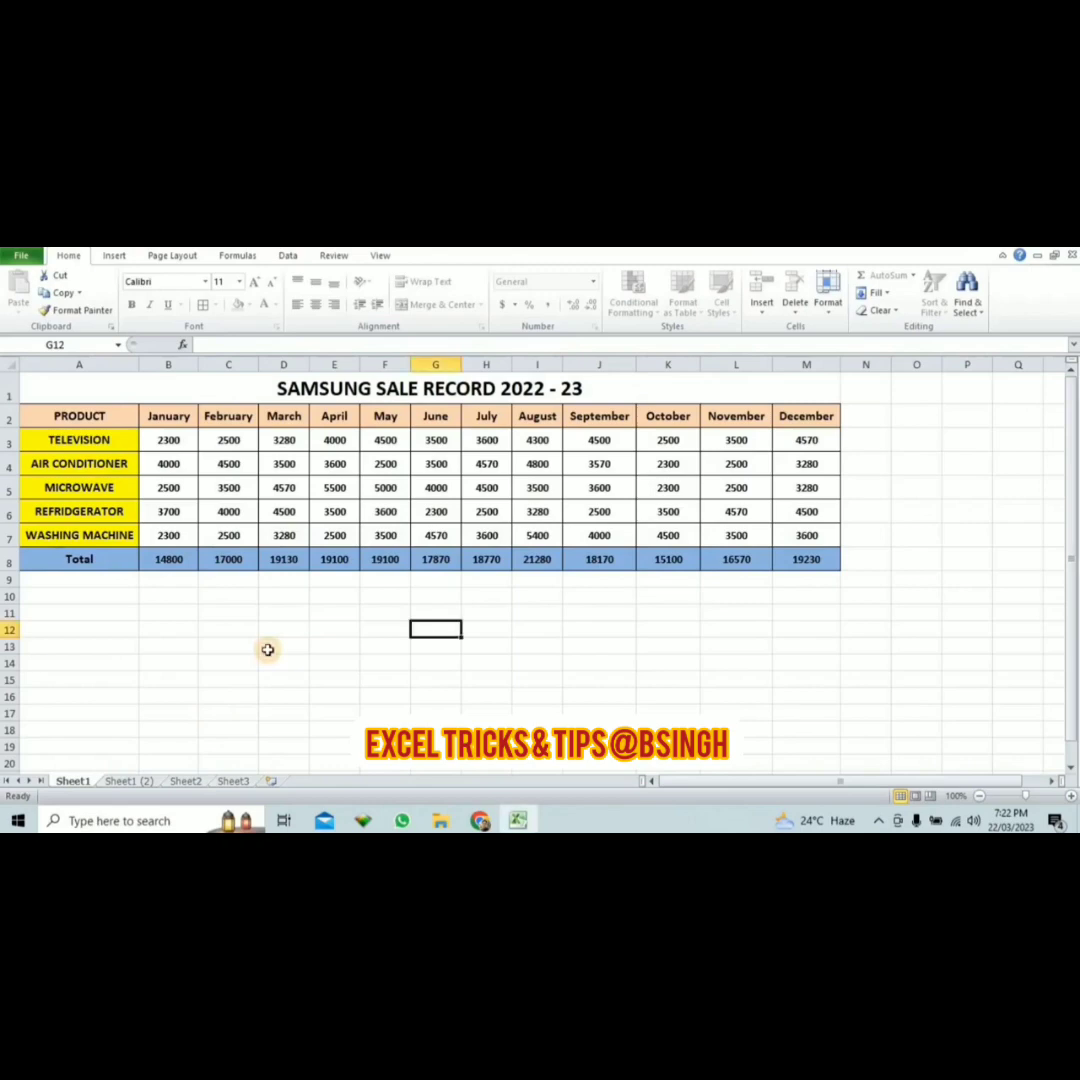
double_click(113, 419)
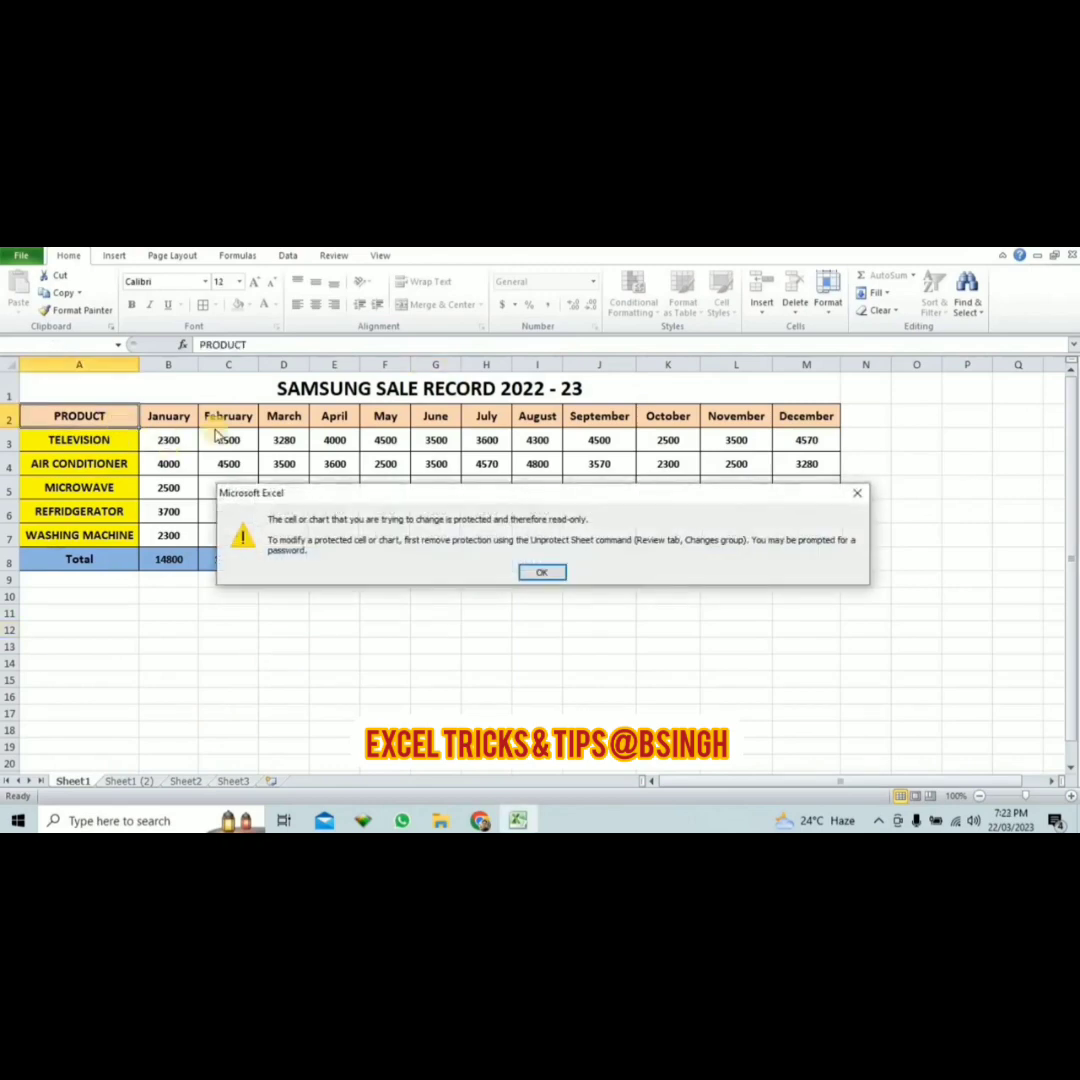
left_click(555, 574)
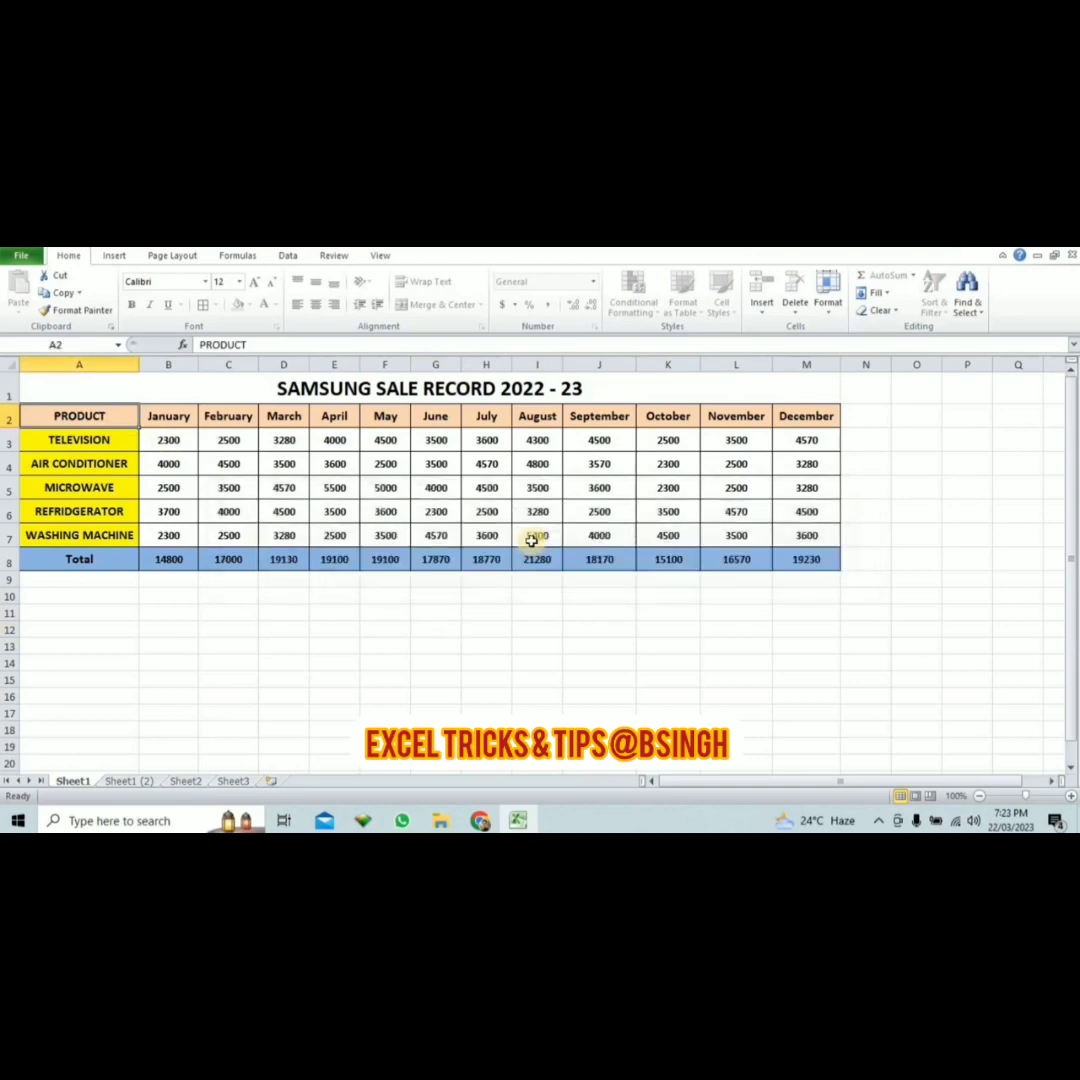
double_click(437, 422)
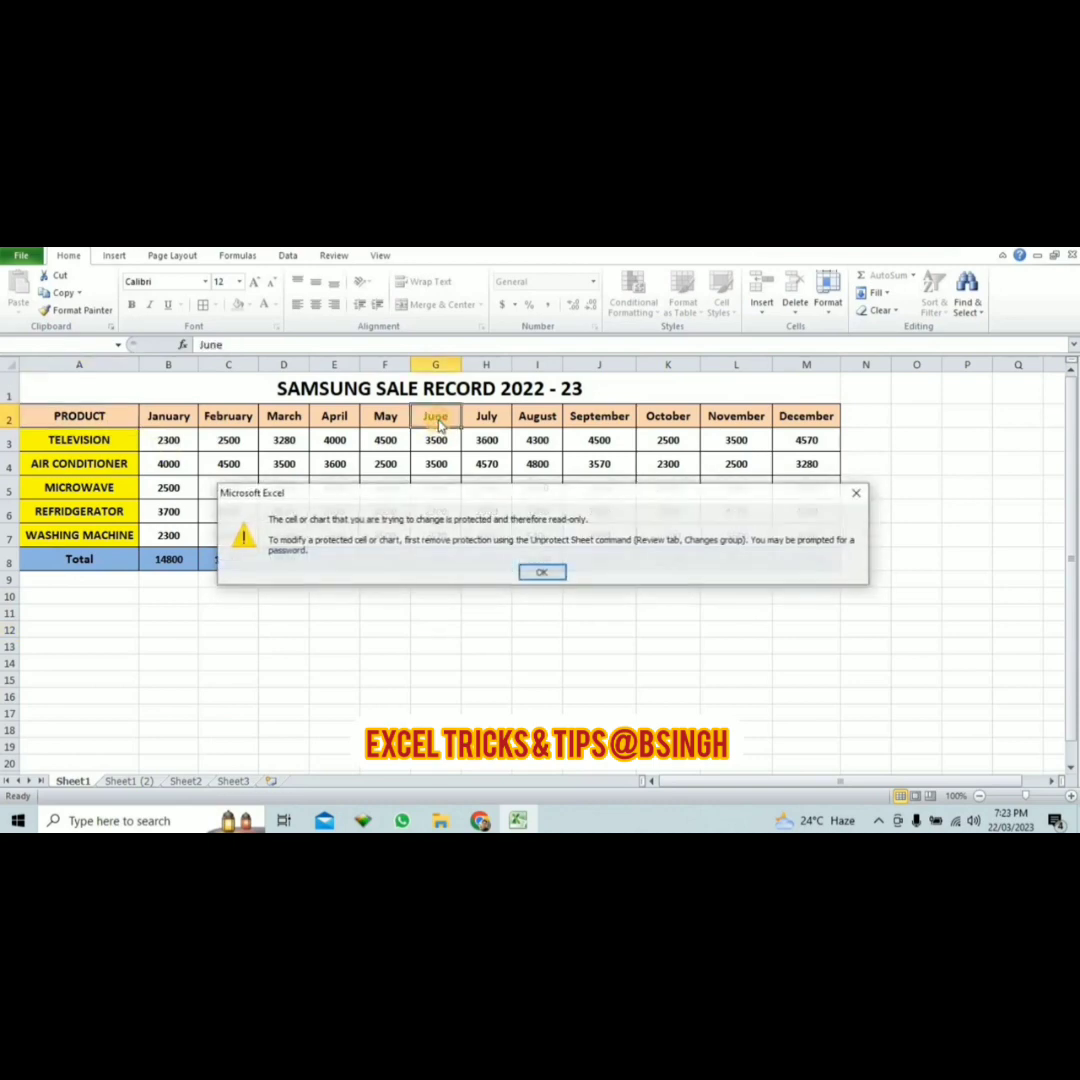
left_click(546, 568)
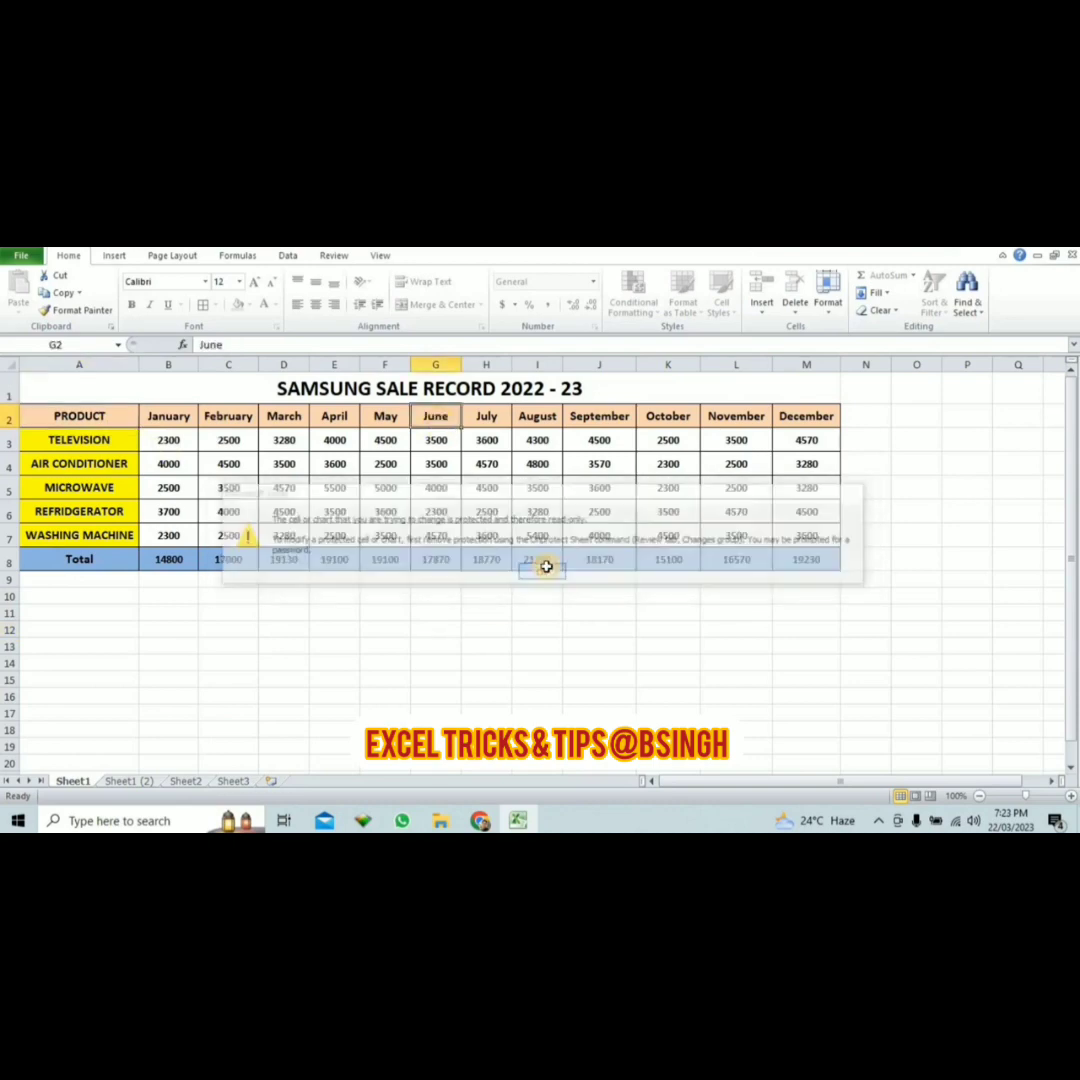
double_click(104, 446)
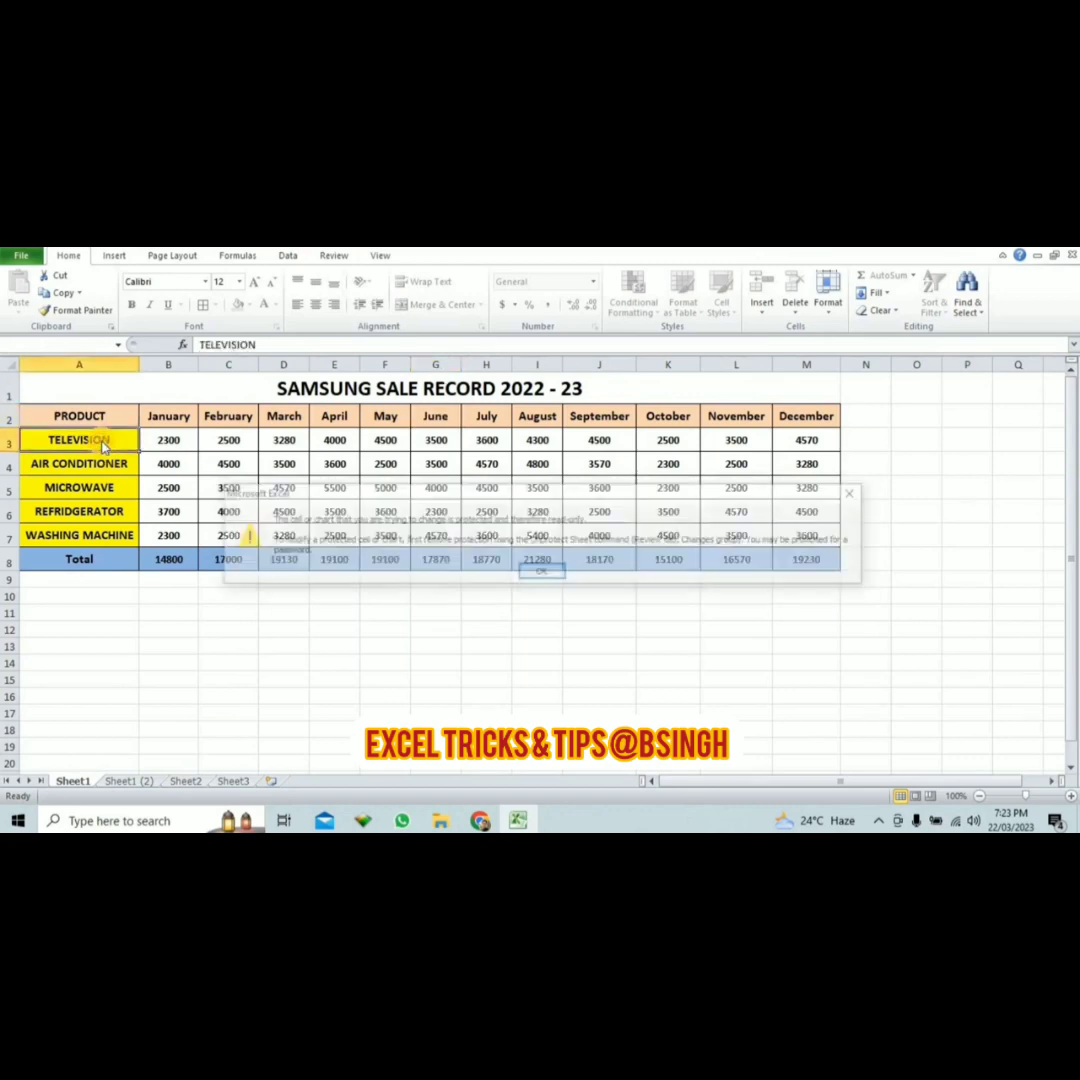
left_click(540, 570)
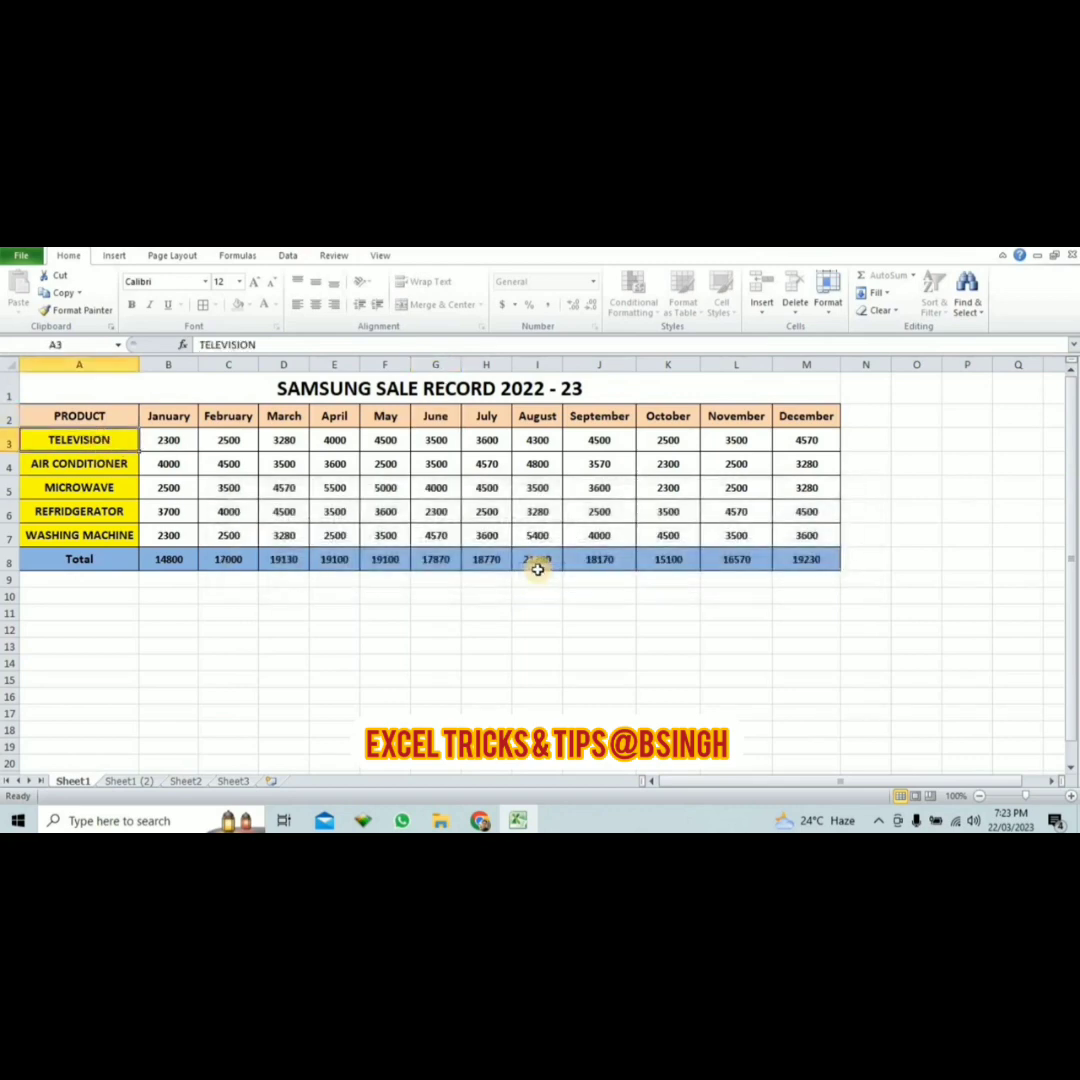
double_click(337, 560)
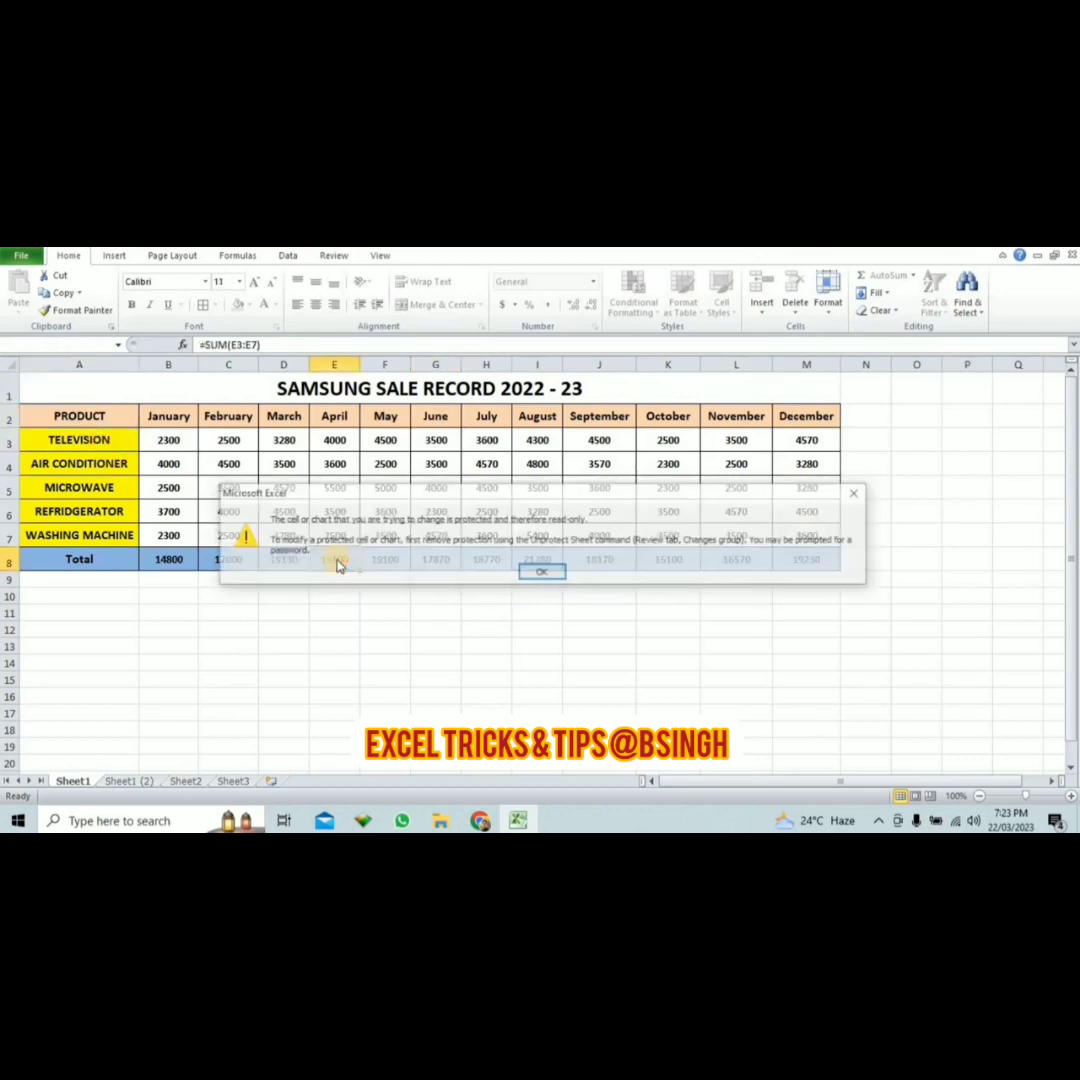
left_click(555, 572)
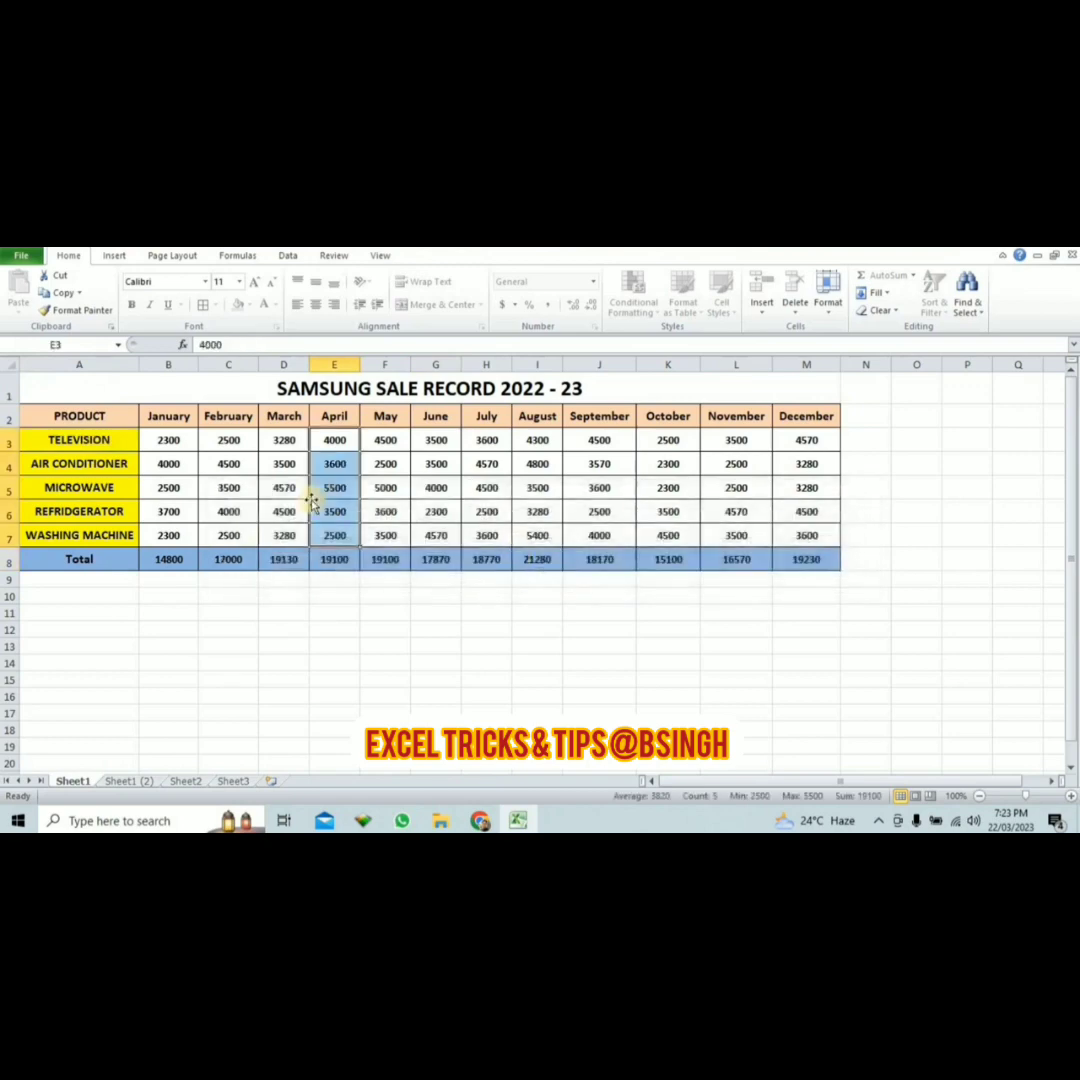
- Set Television's November sales in L3 to 3000, then go to the Sheet1 (2) copy
left_click(236, 463)
left_click_drag(167, 437, 797, 528)
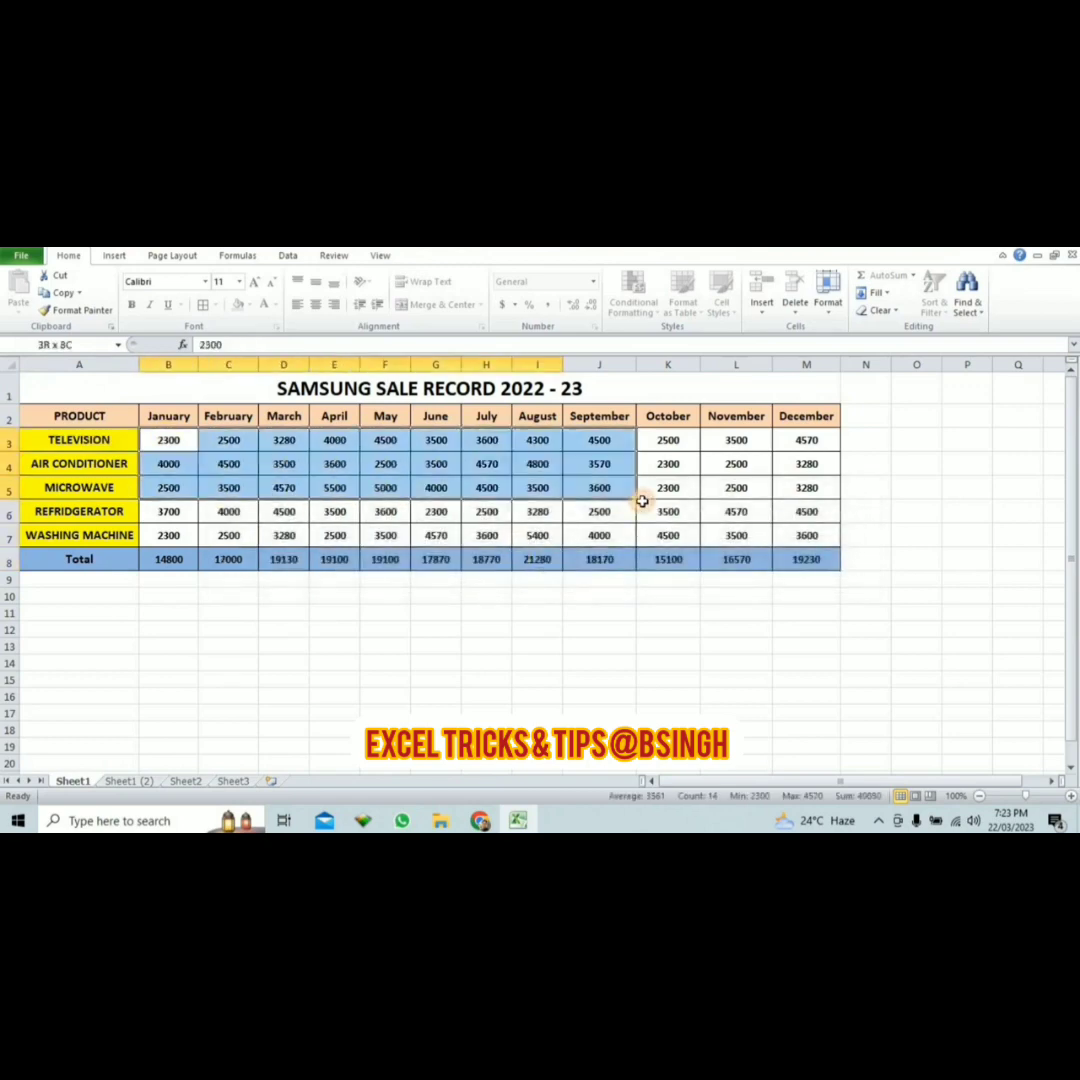
left_click(743, 440)
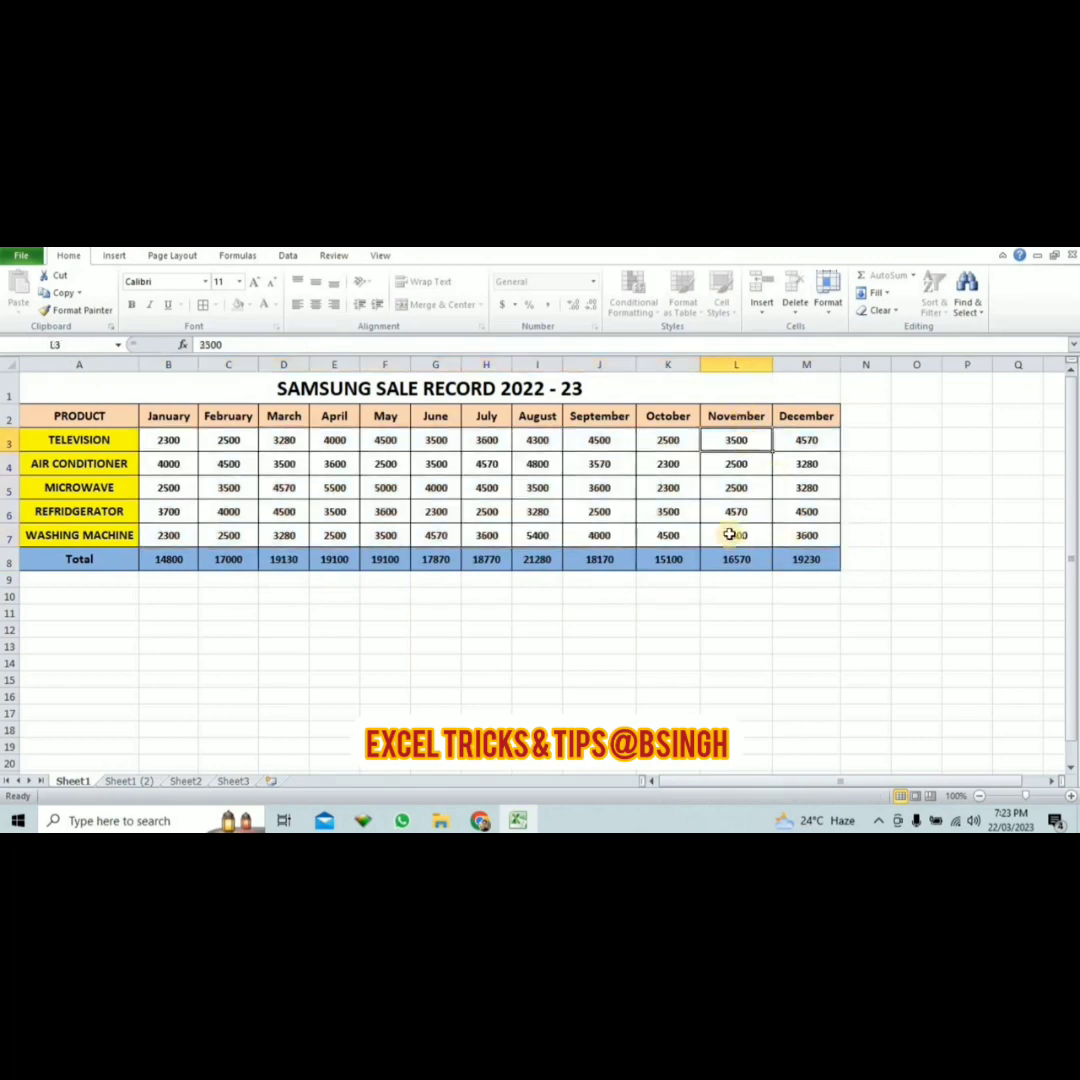
type("300")
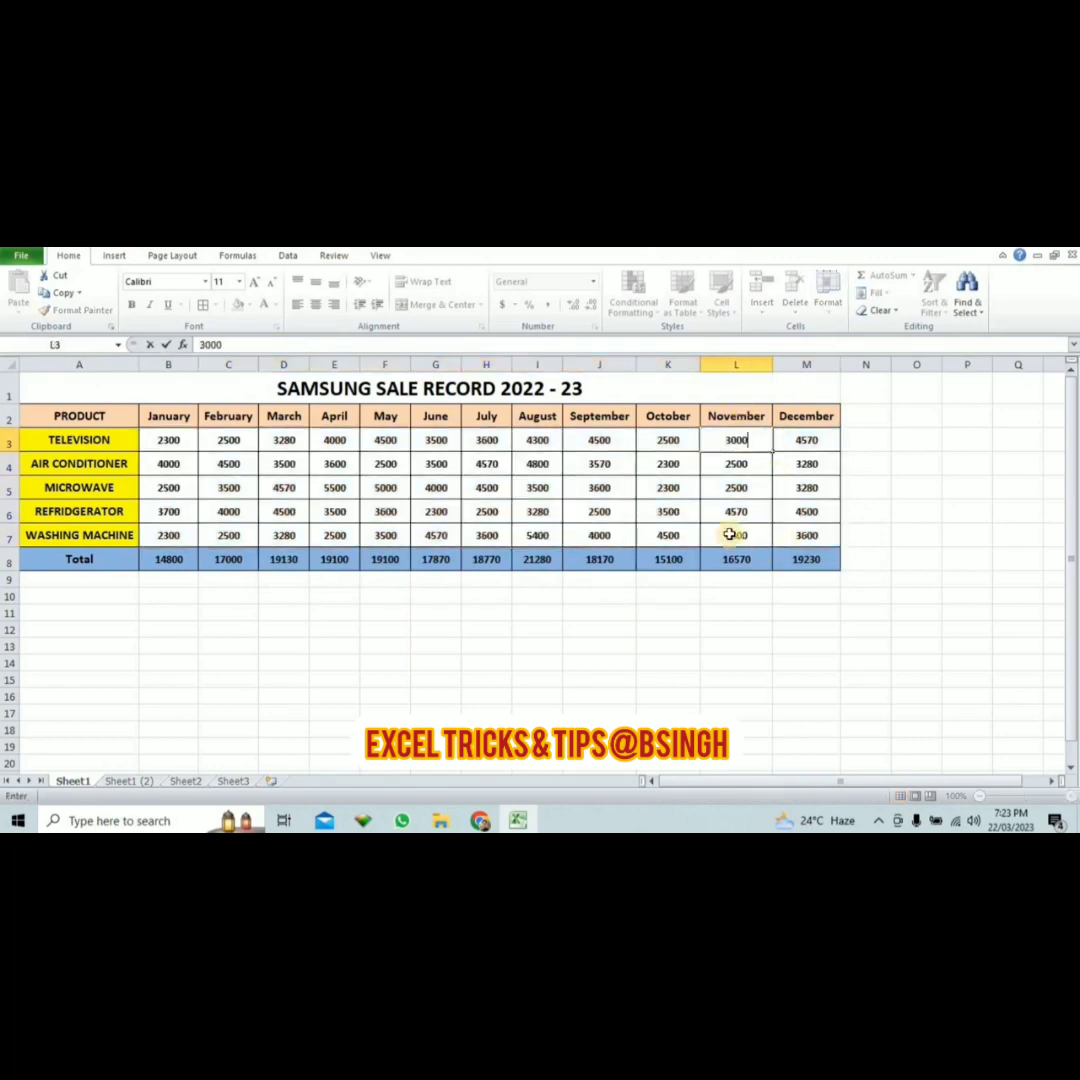
left_click(864, 513)
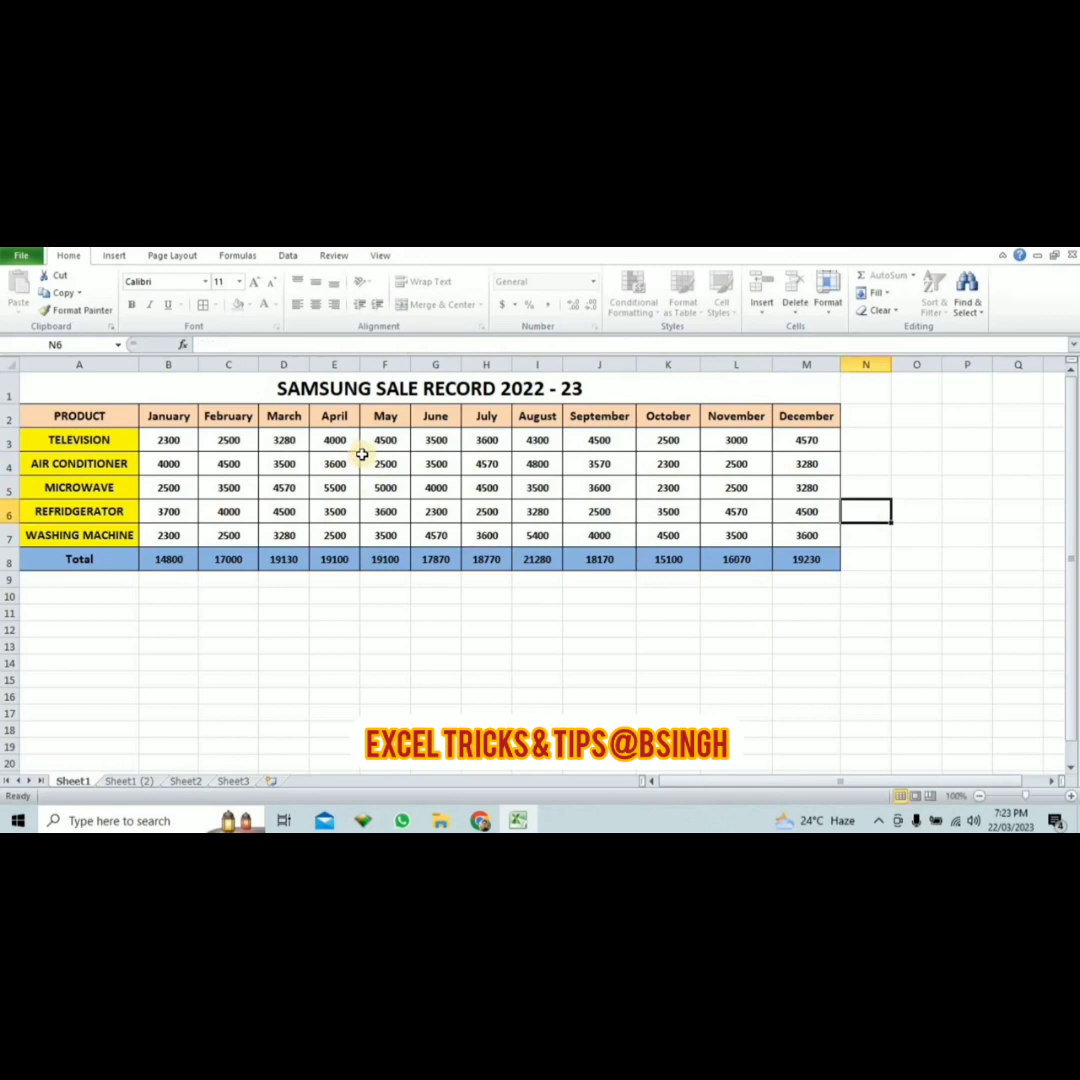
left_click(125, 785)
- Select all of Sheet1 (2) and tick Locked under Format Cells > Protection
left_click(490, 626)
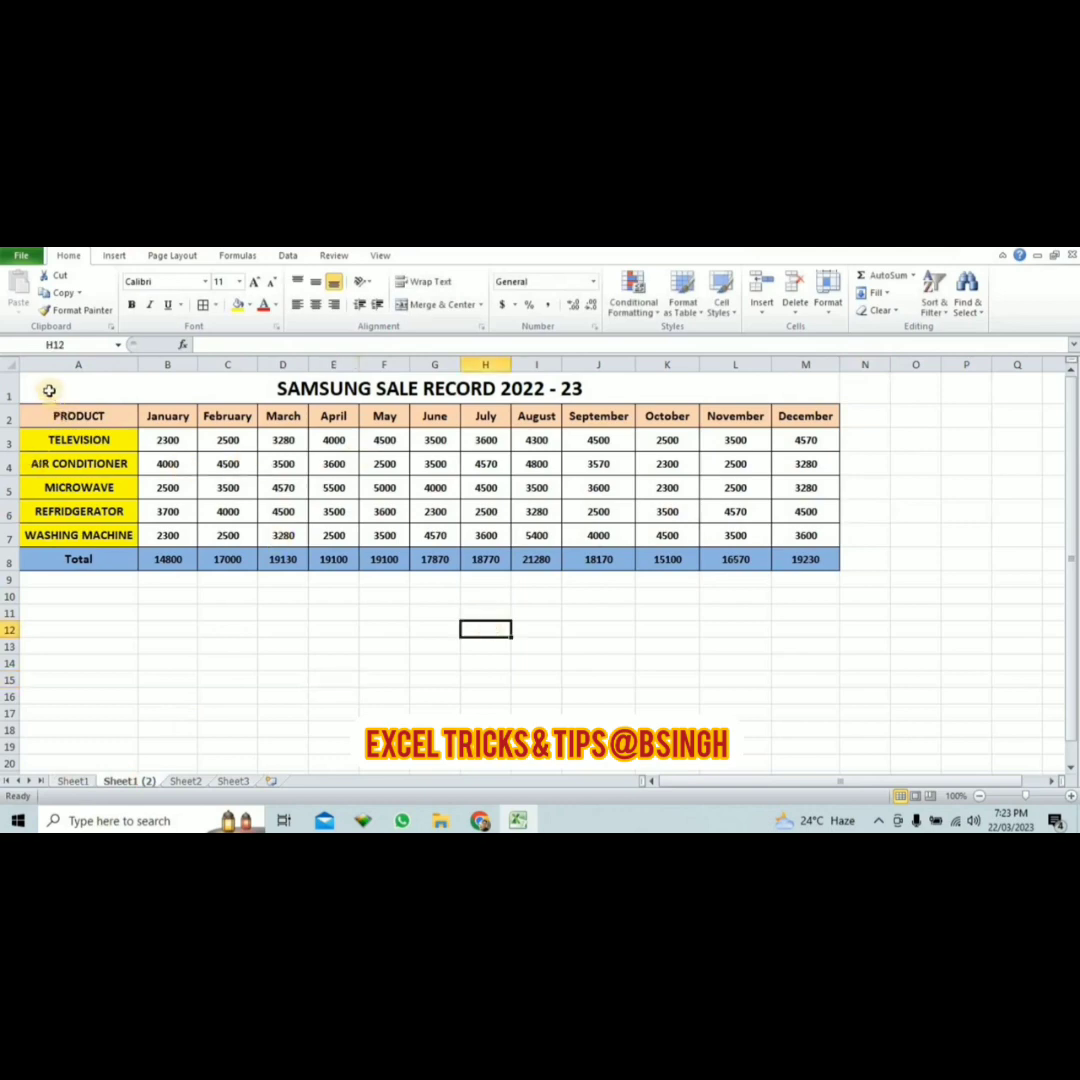
left_click(7, 361)
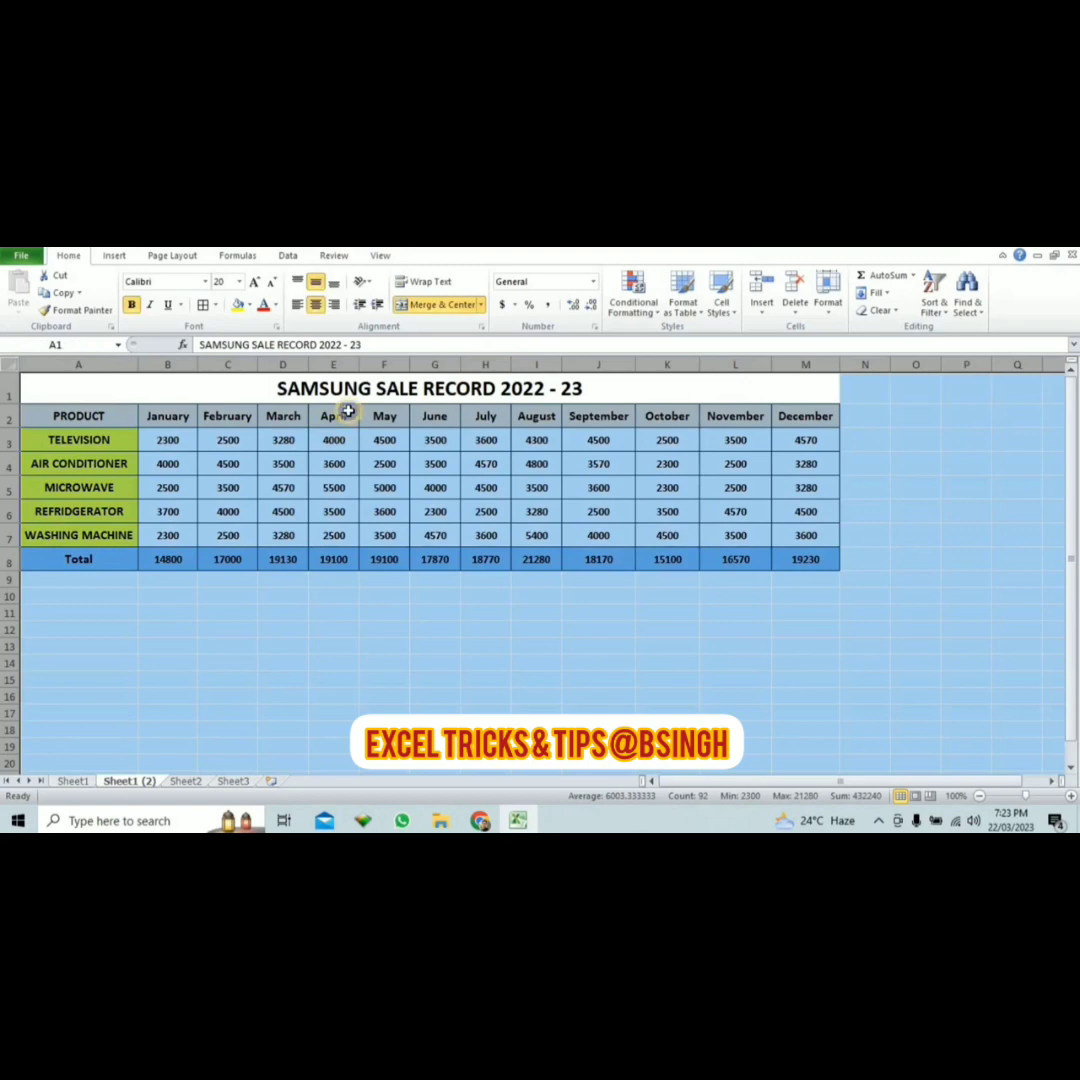
right_click(348, 411)
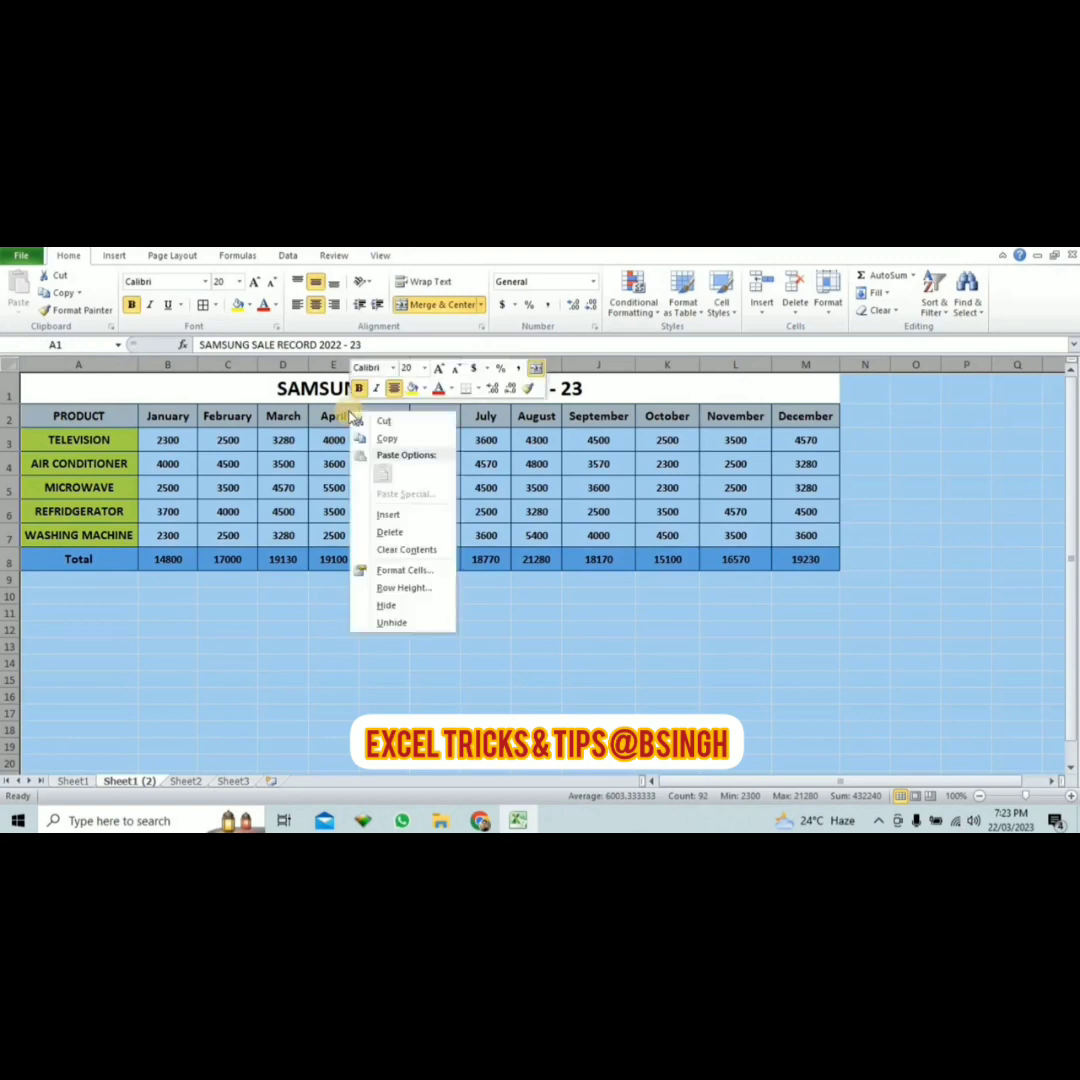
left_click(427, 570)
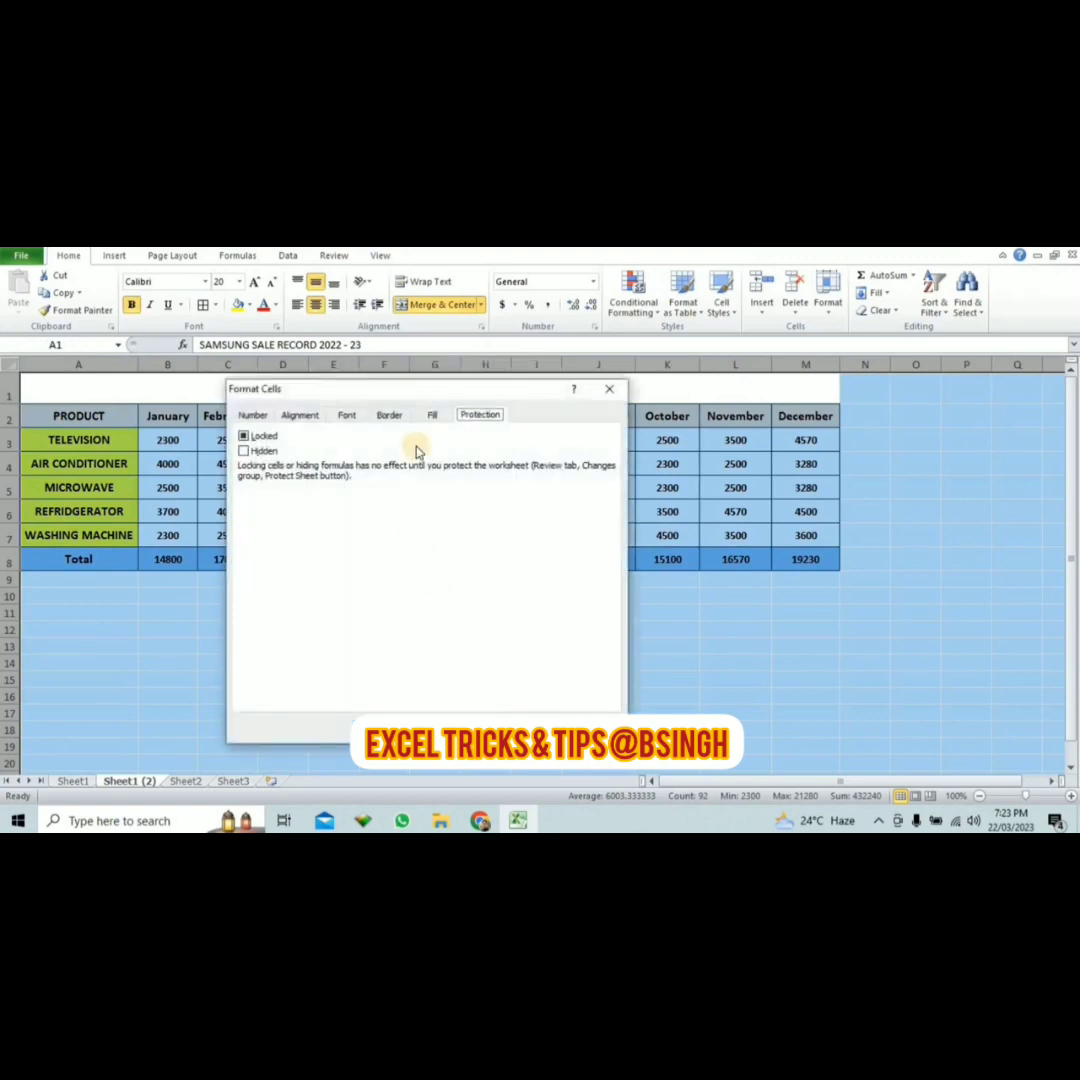
left_click(252, 415)
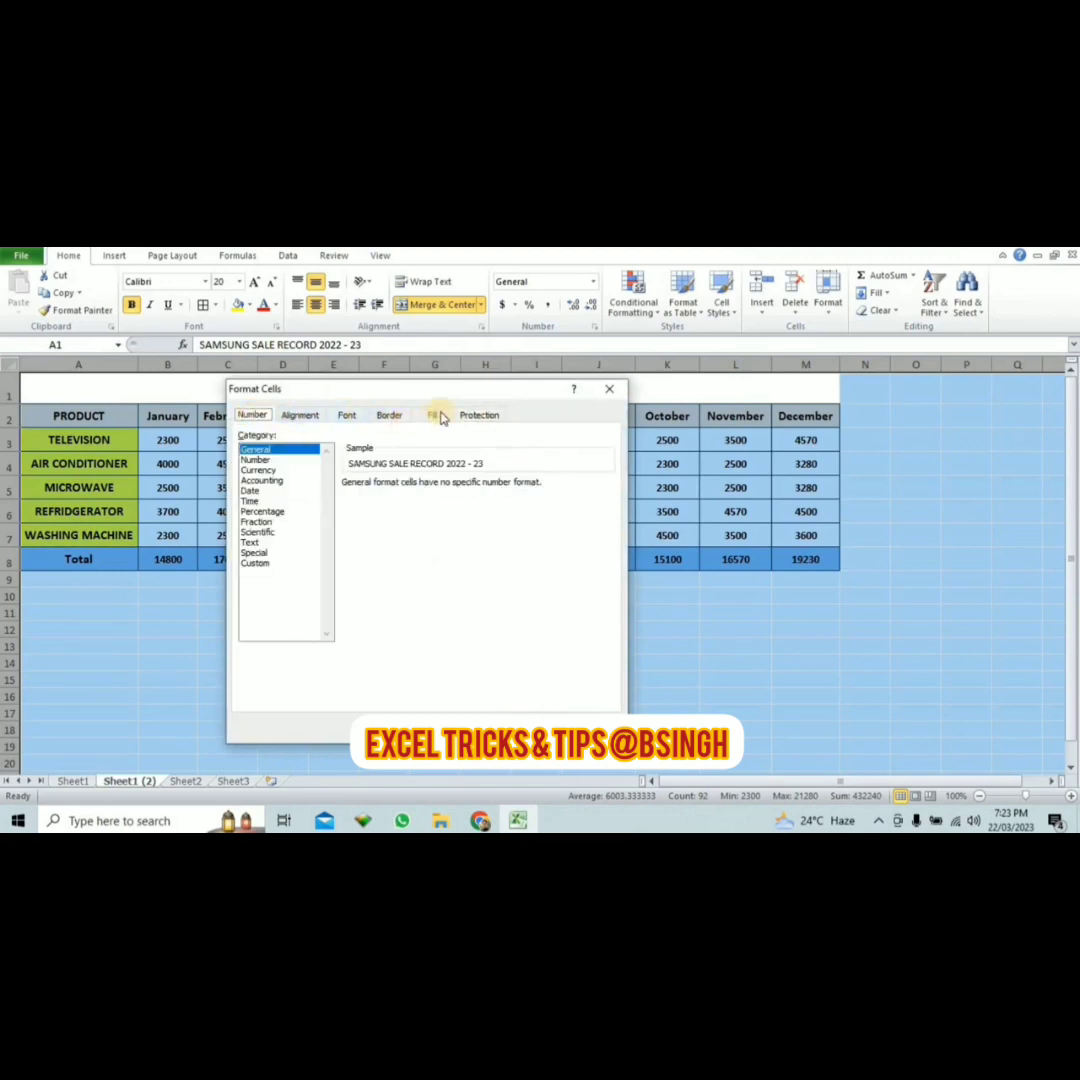
left_click(480, 416)
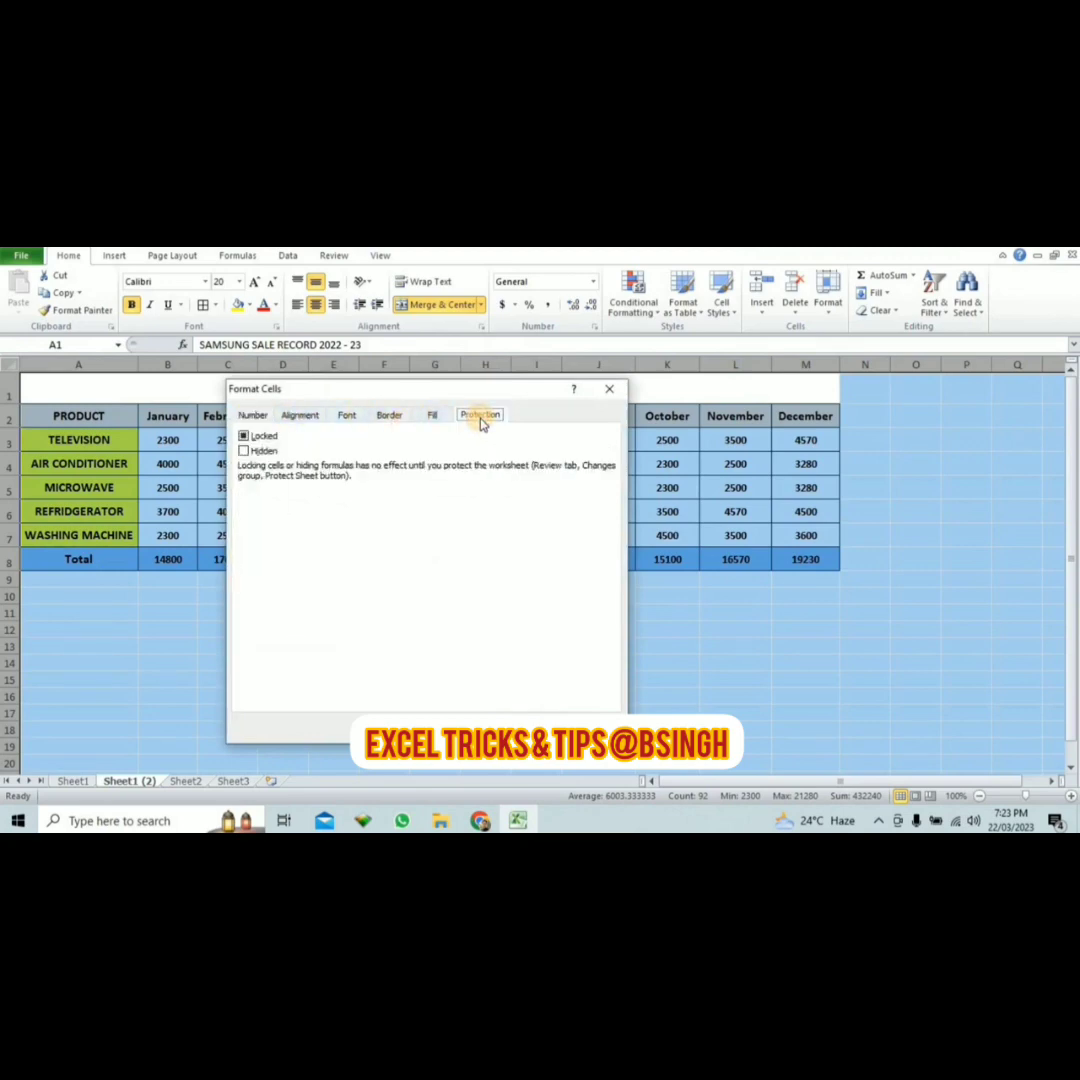
left_click(244, 438)
left_click(245, 437)
left_click(530, 730)
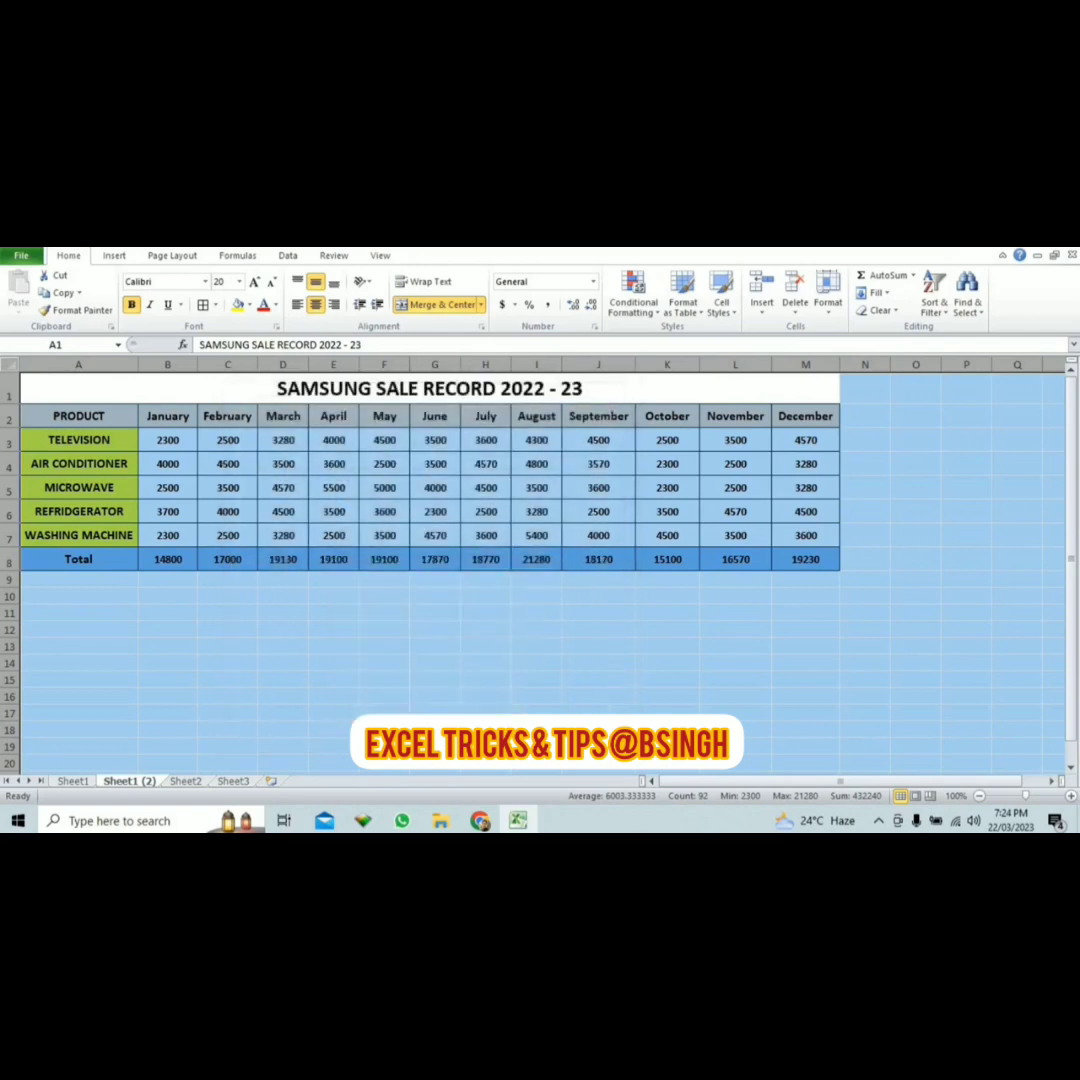
left_click(599, 680)
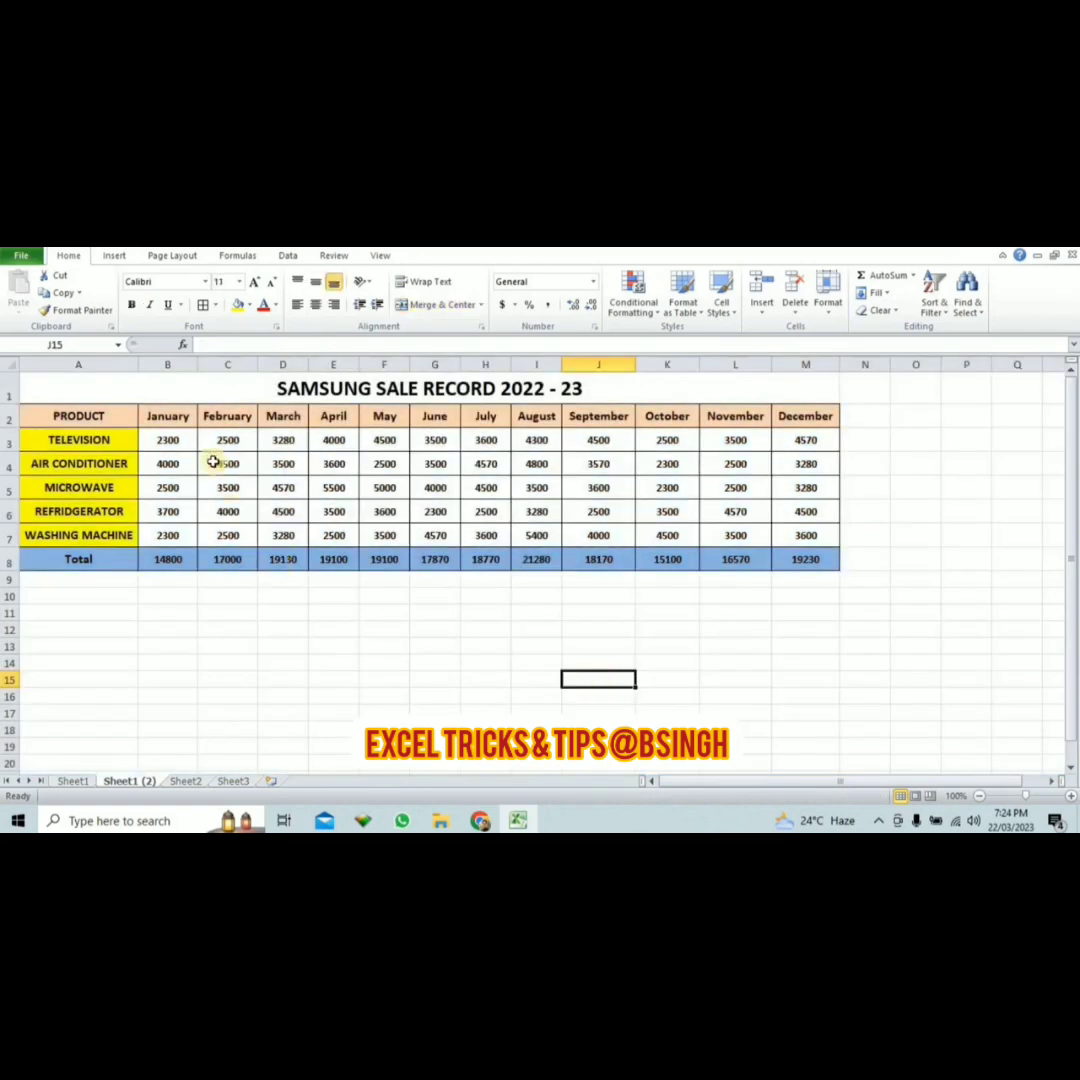
mouse_move(187, 447)
left_mouse_down()
mouse_move(393, 492)
mouse_move(694, 511)
mouse_move(797, 534)
left_mouse_up()
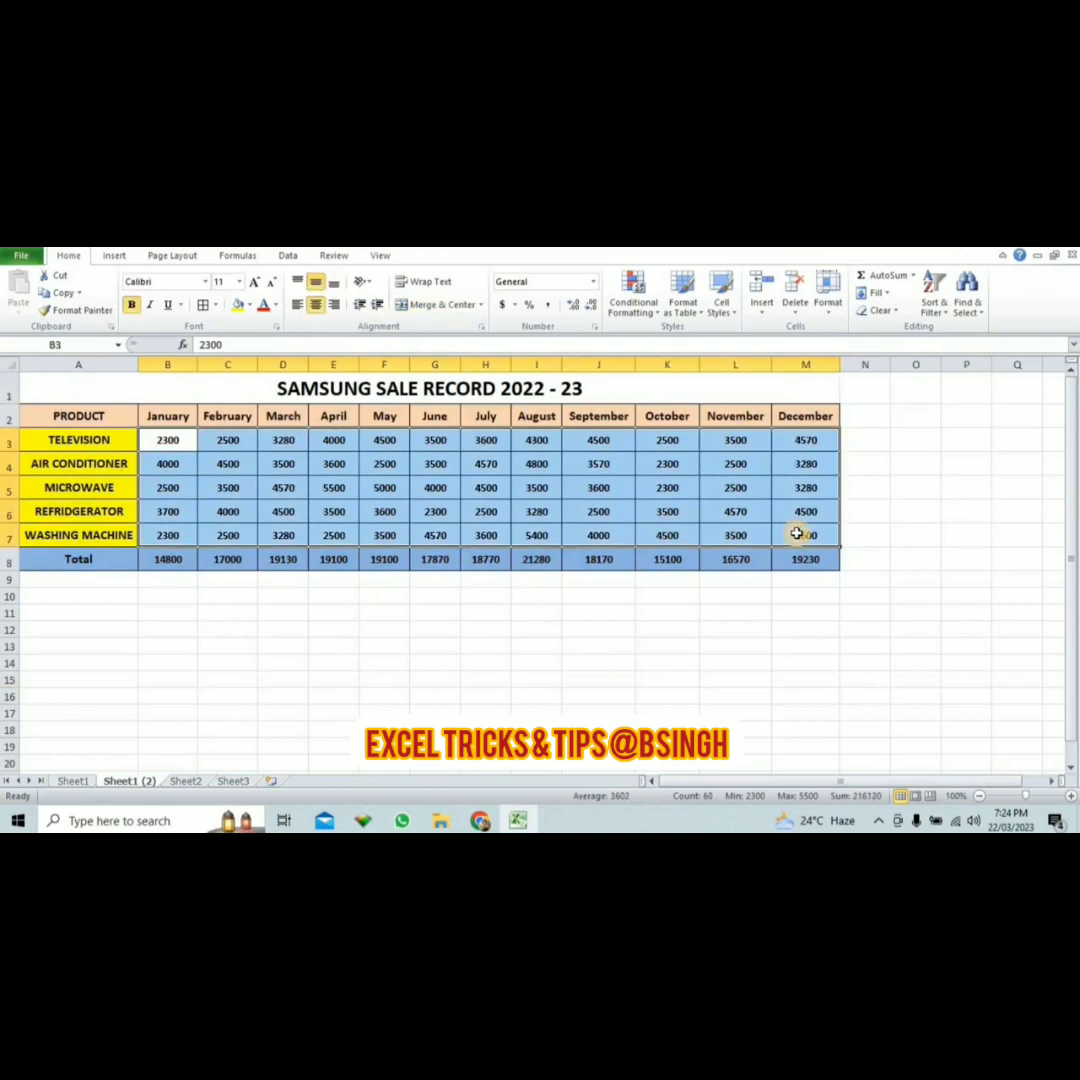
right_click(579, 453)
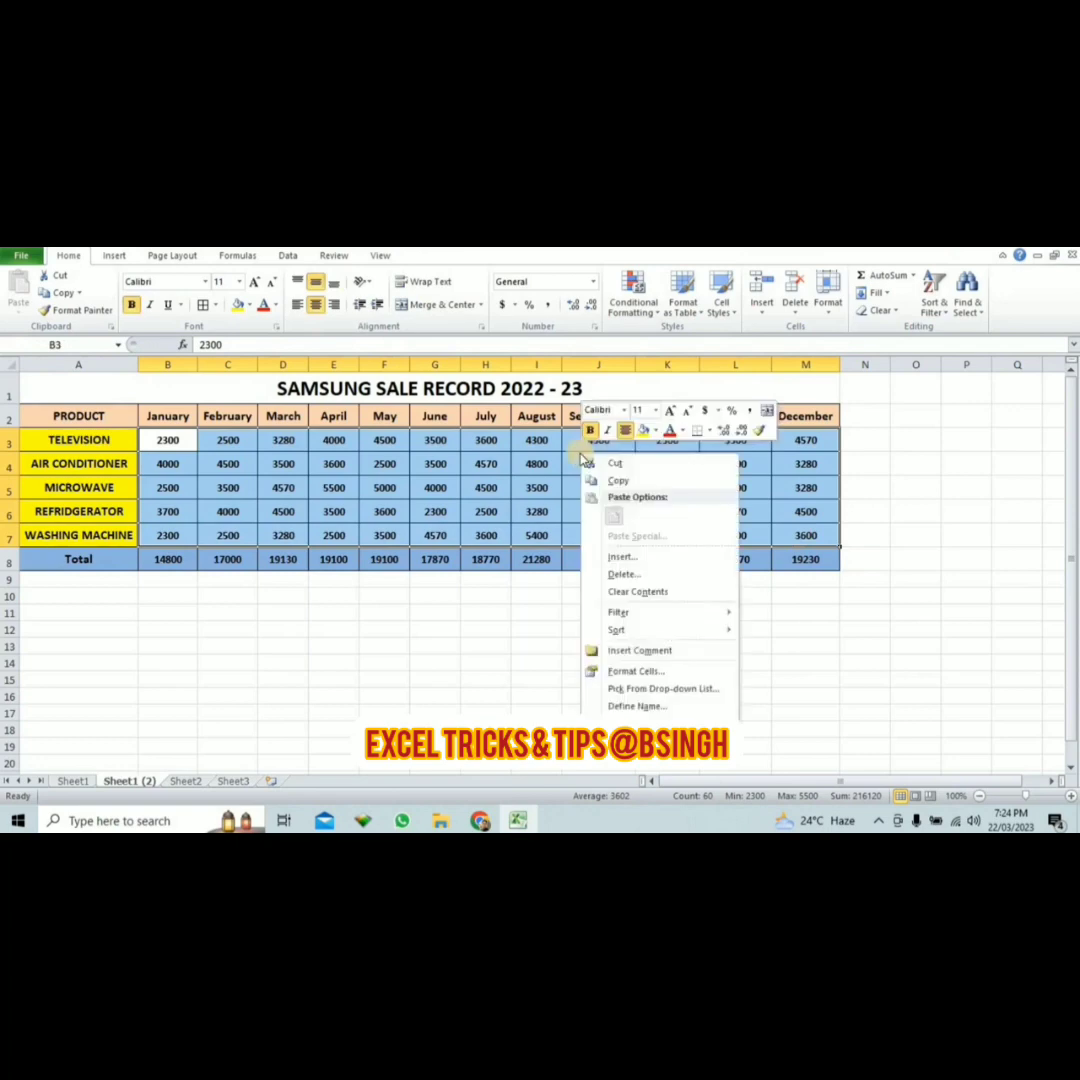
left_click(666, 674)
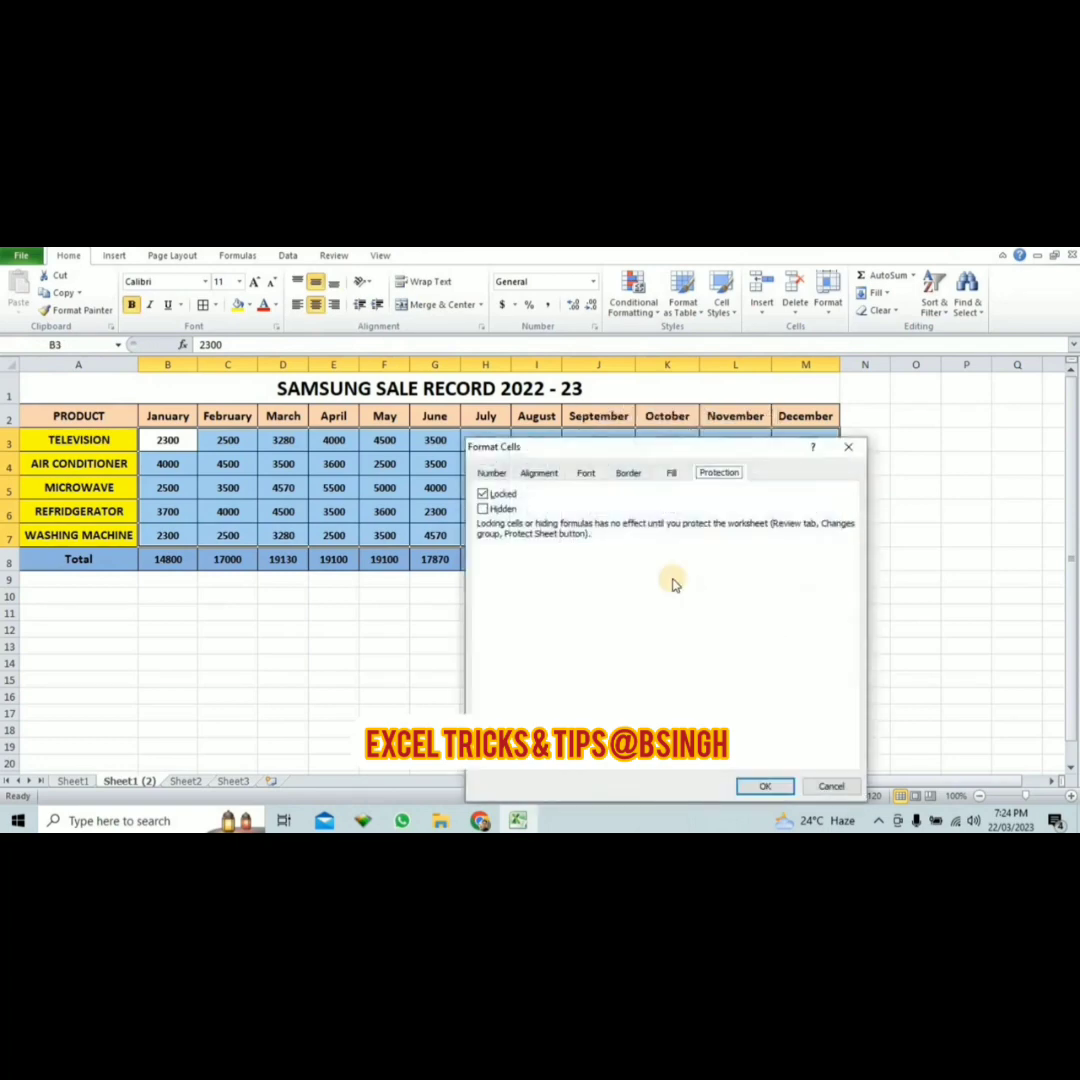
left_click_drag(659, 456, 821, 438)
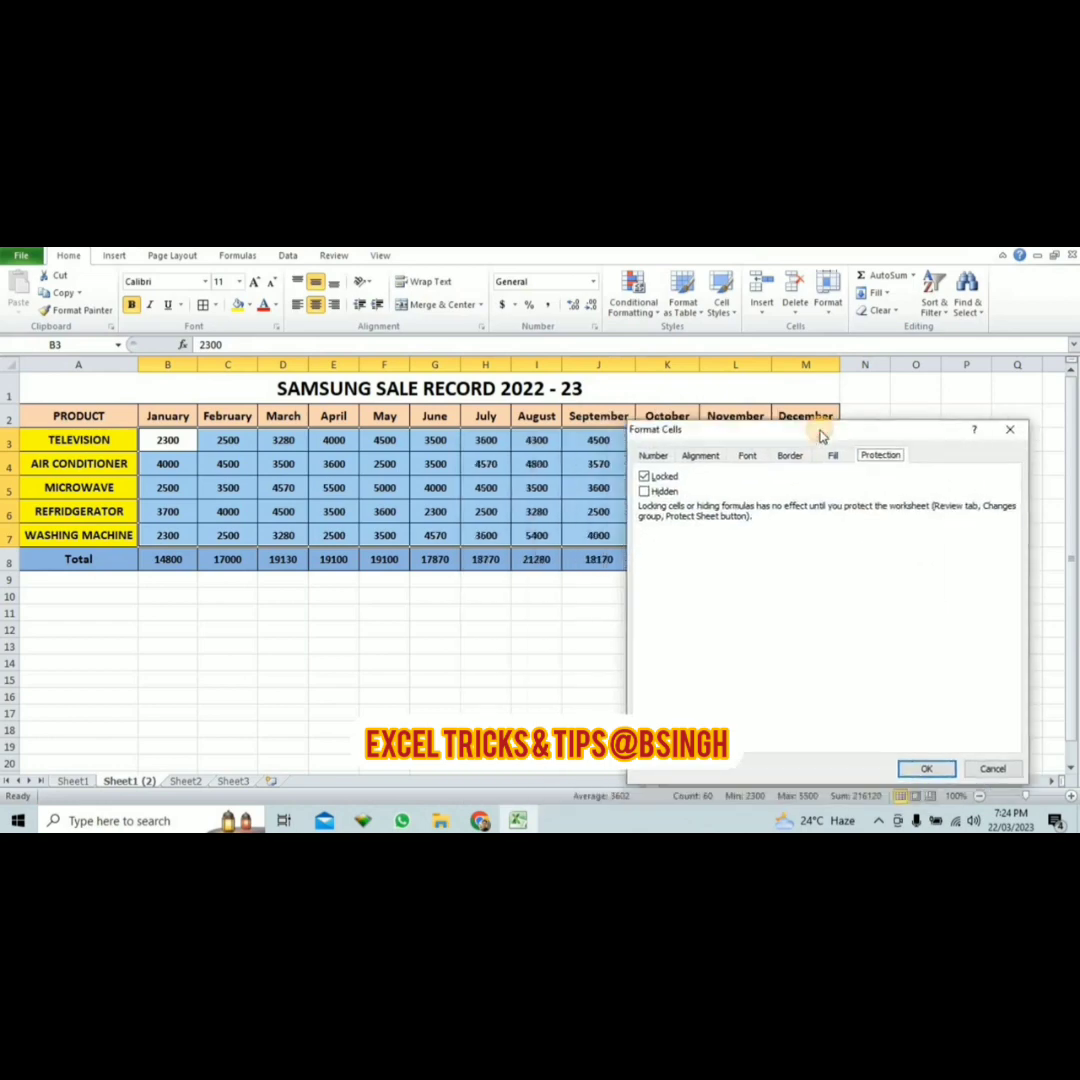
left_click(645, 478)
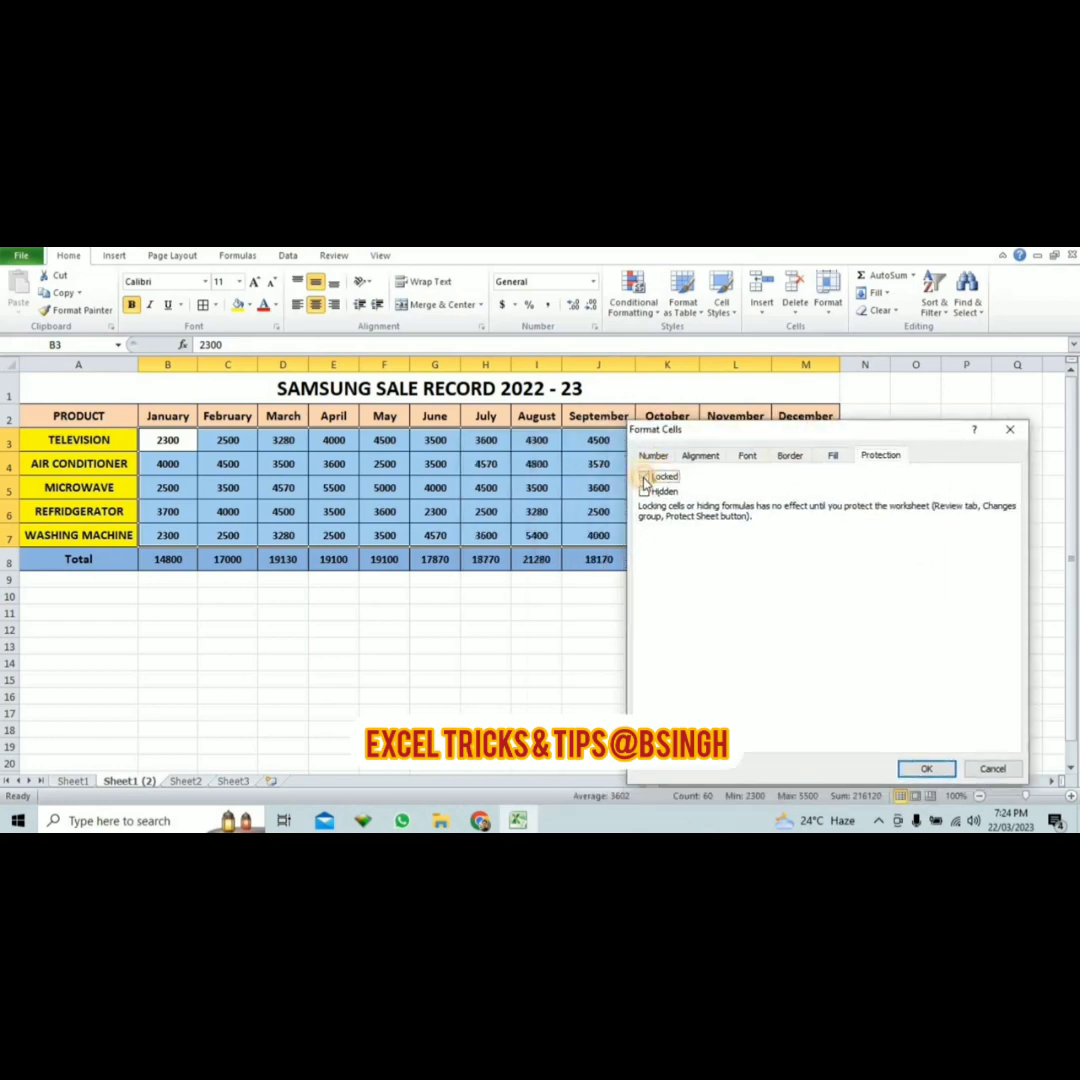
left_click(926, 768)
left_click(762, 645)
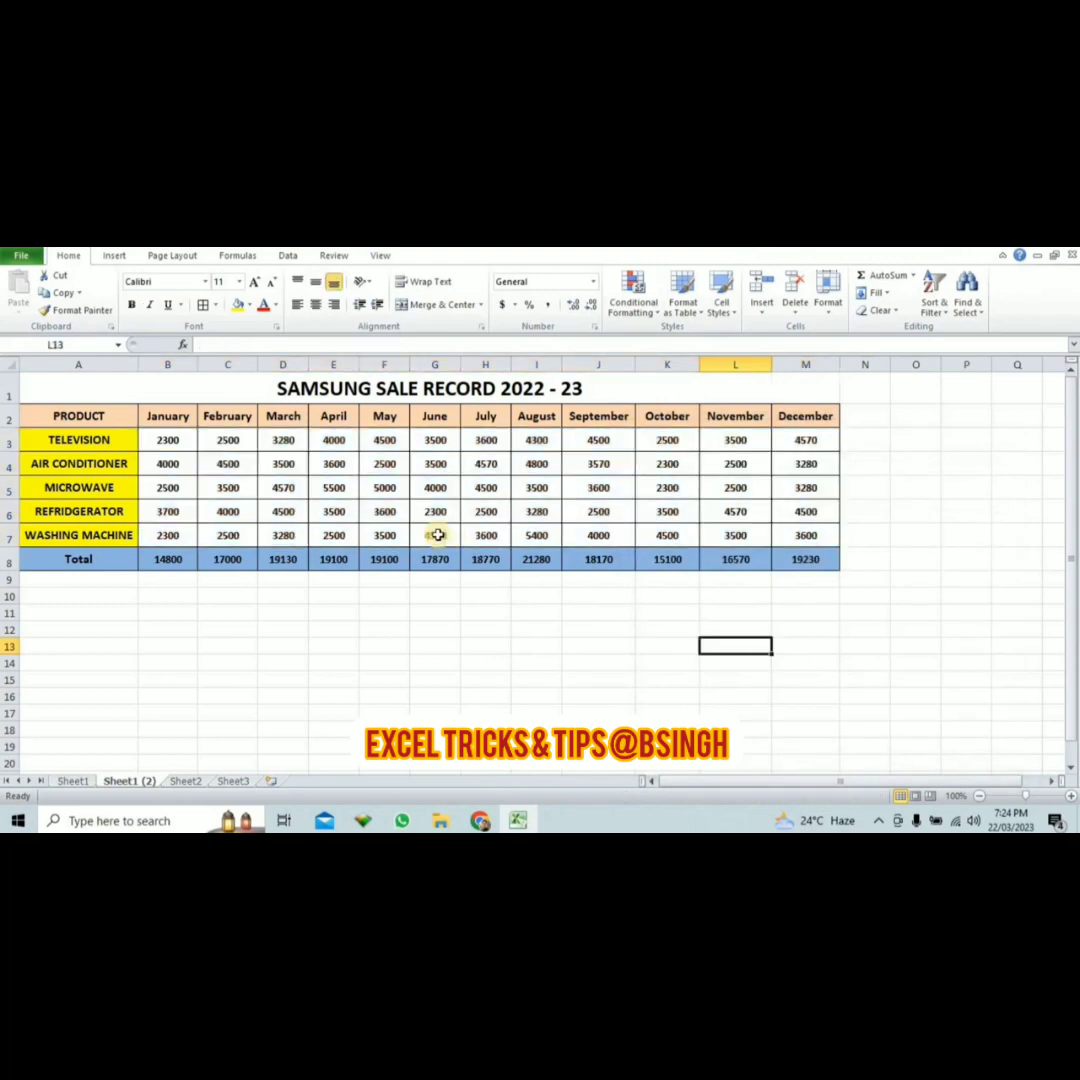
left_click(367, 563)
double_click(367, 563)
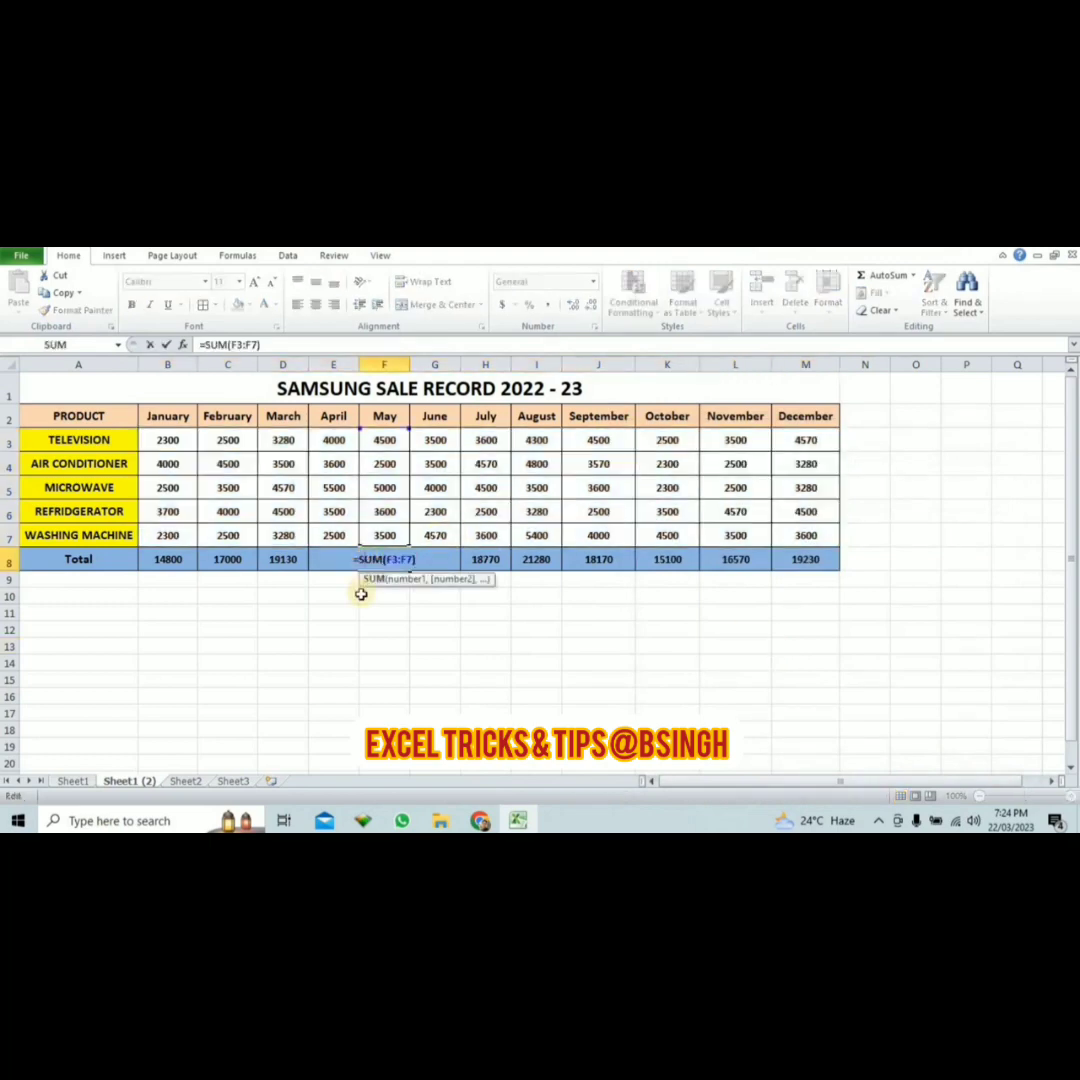
left_click(362, 596)
double_click(347, 416)
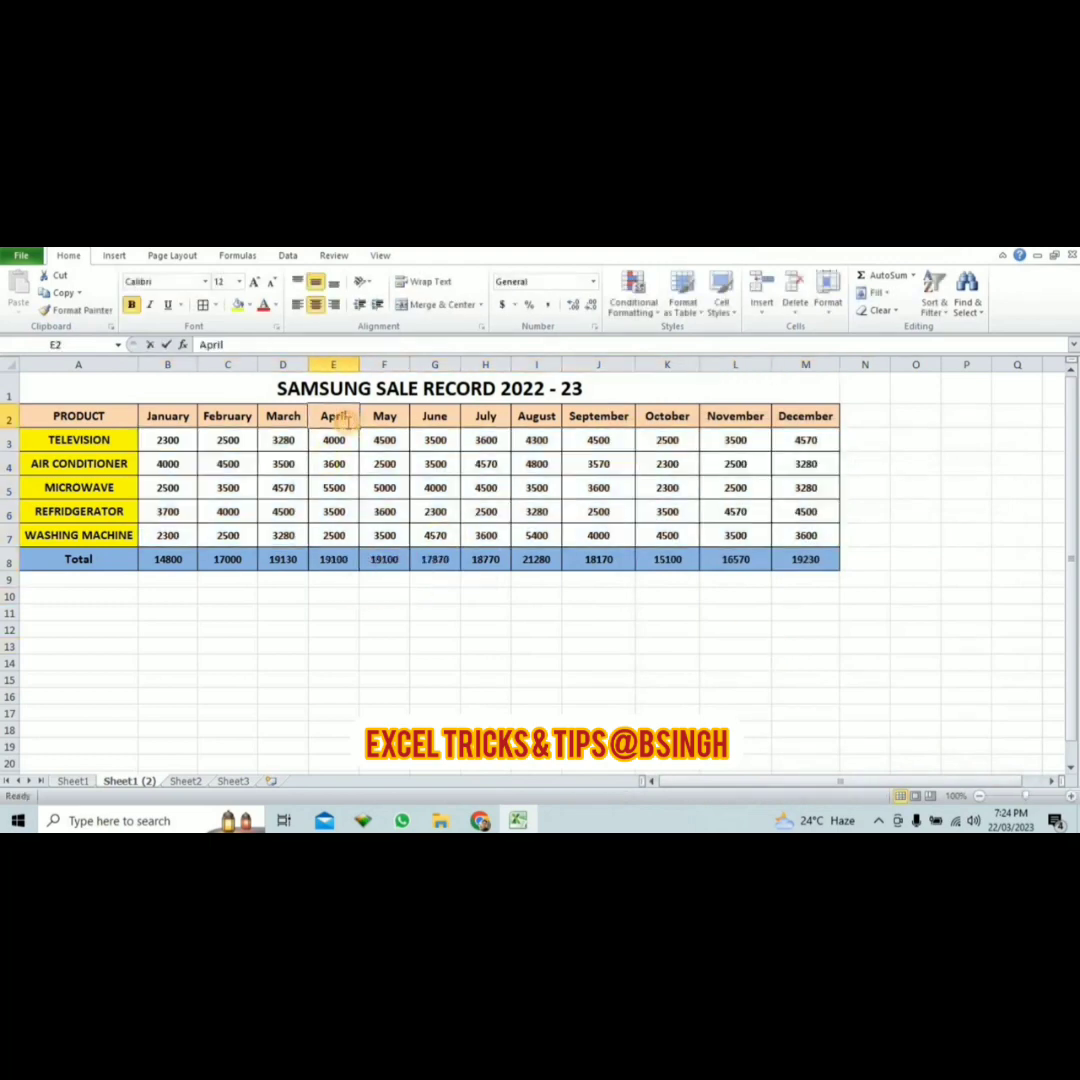
left_click(312, 598)
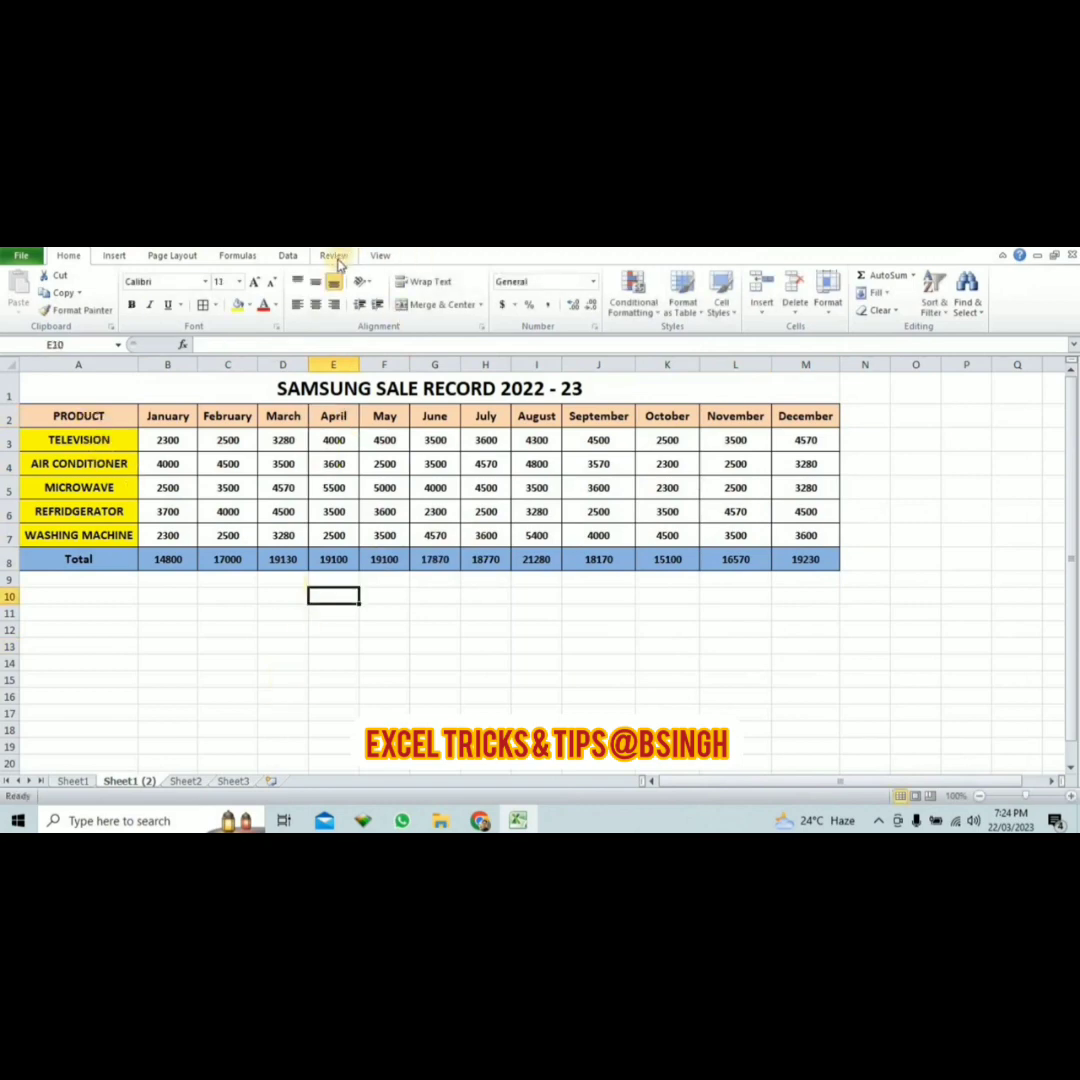
- Apply Review > Protect Sheet to Sheet1 (2), keeping the default allowed actions
left_click(347, 259)
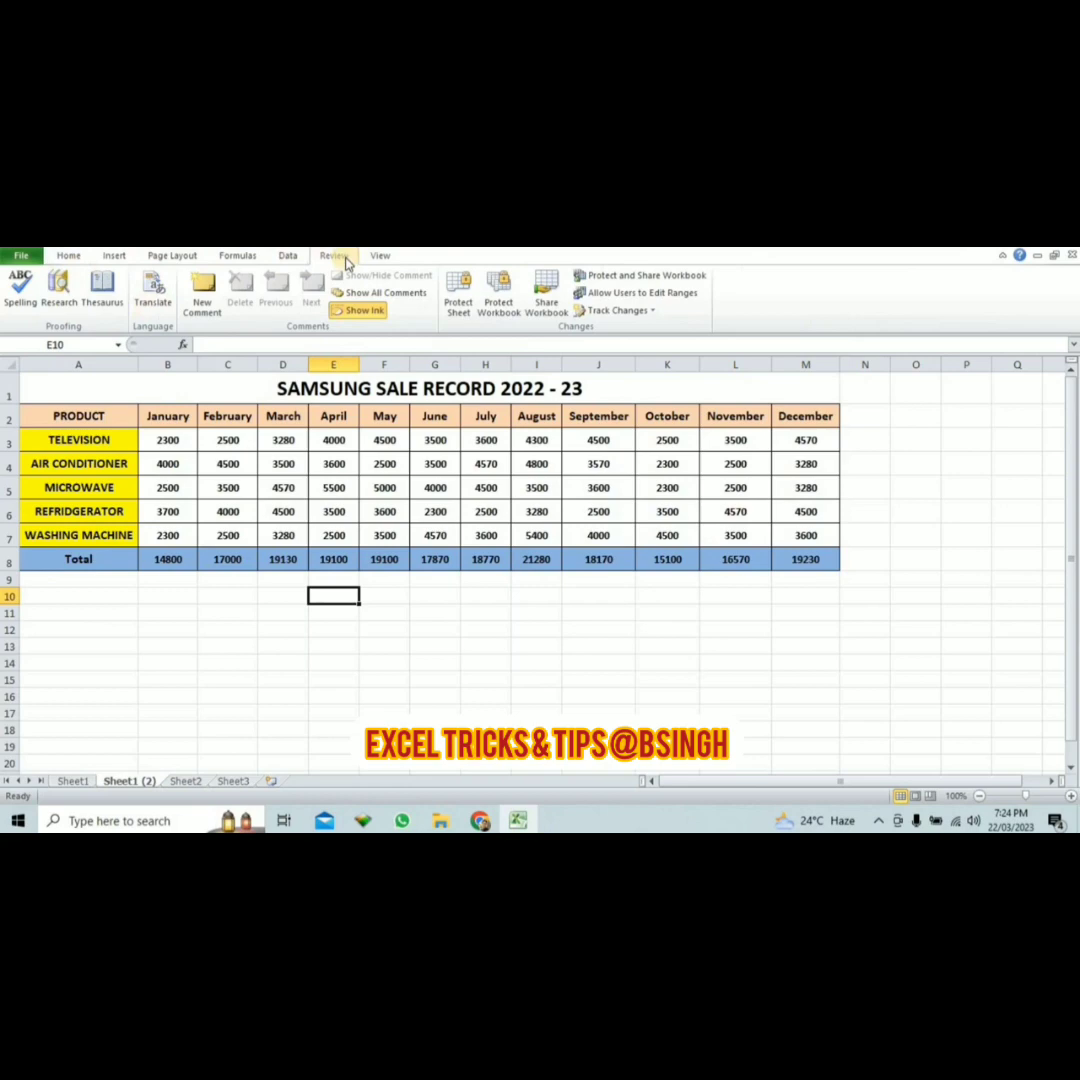
left_click(460, 296)
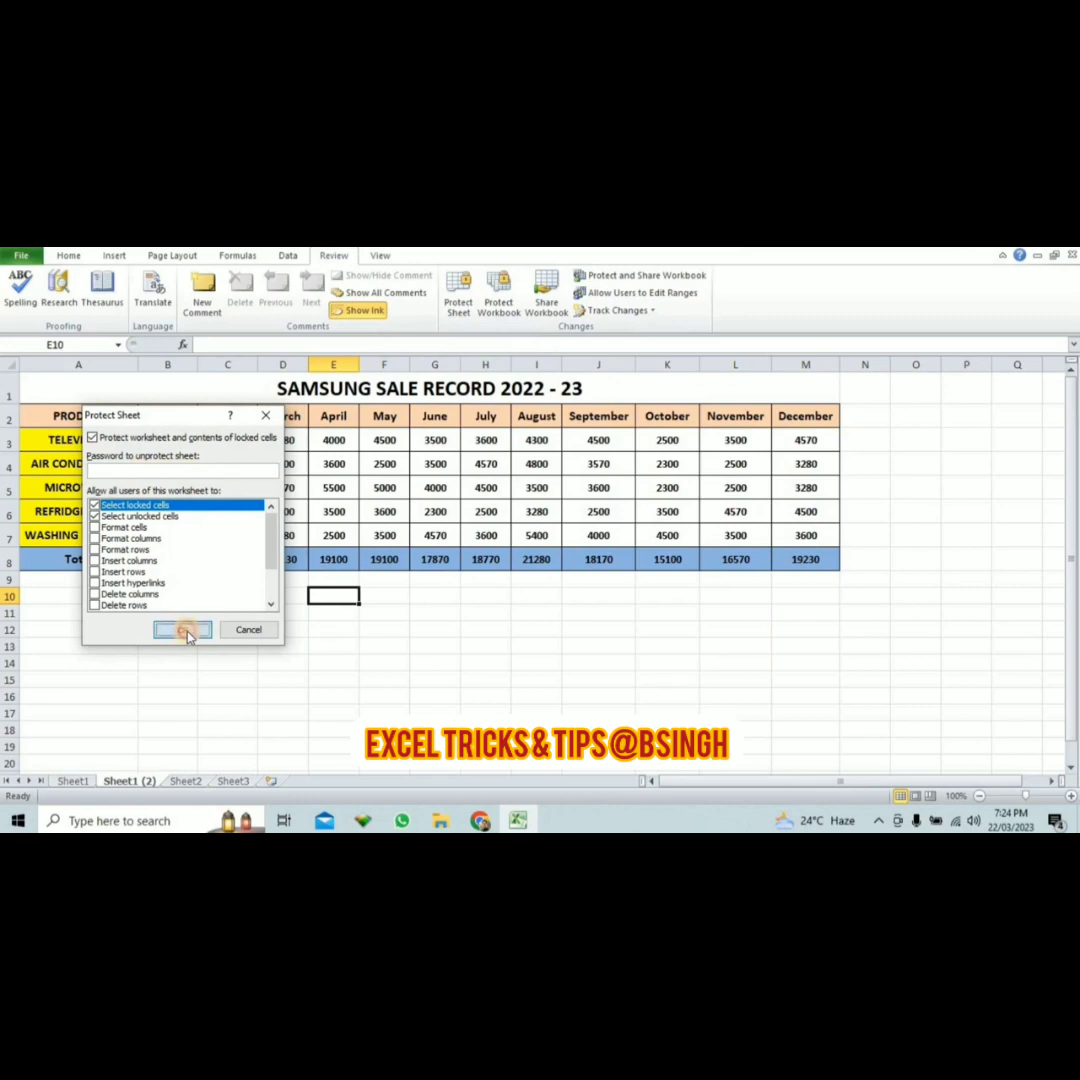
left_click(184, 631)
left_click(232, 631)
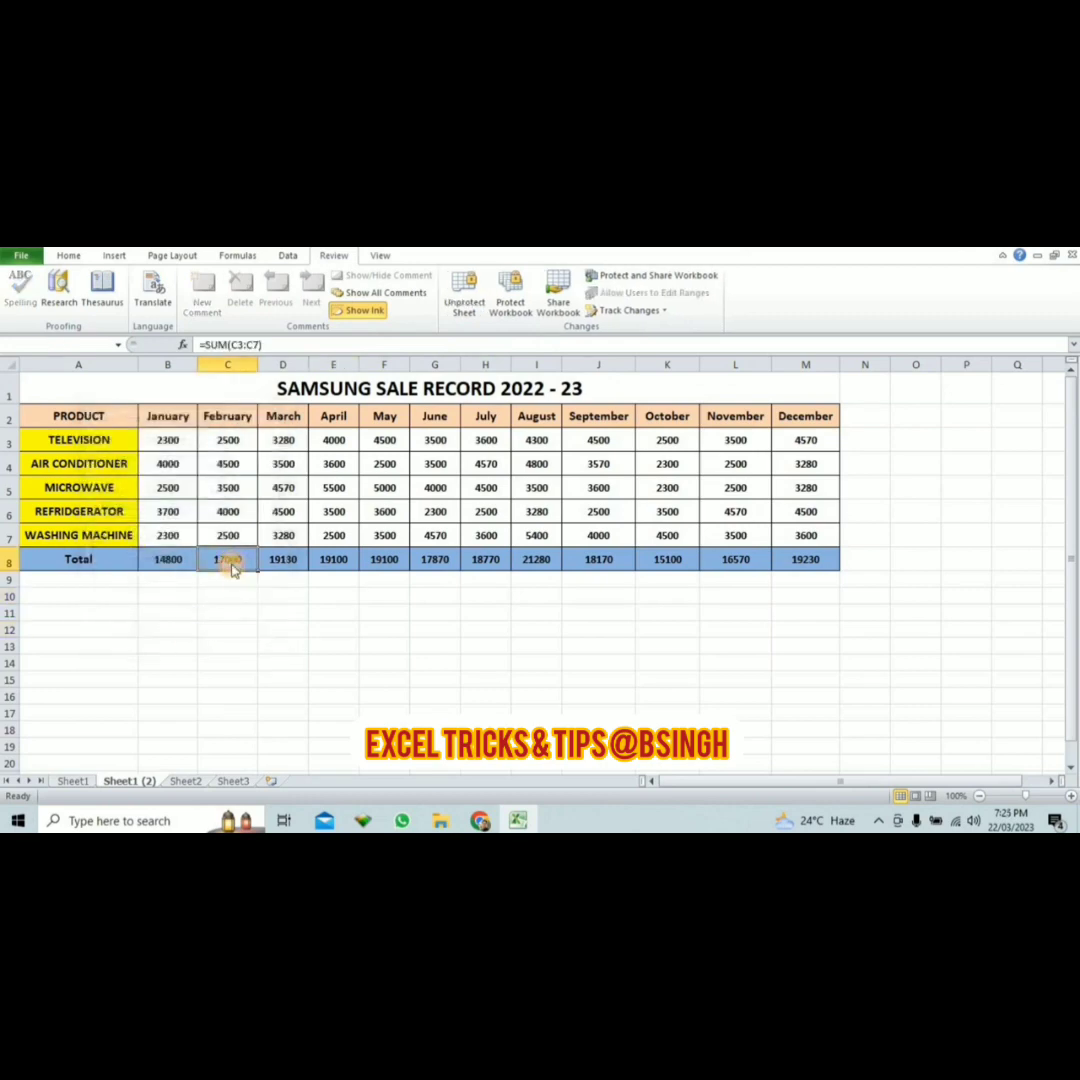
- Confirm the February total, April header and AIR CONDITIONER label are read-only
double_click(231, 564)
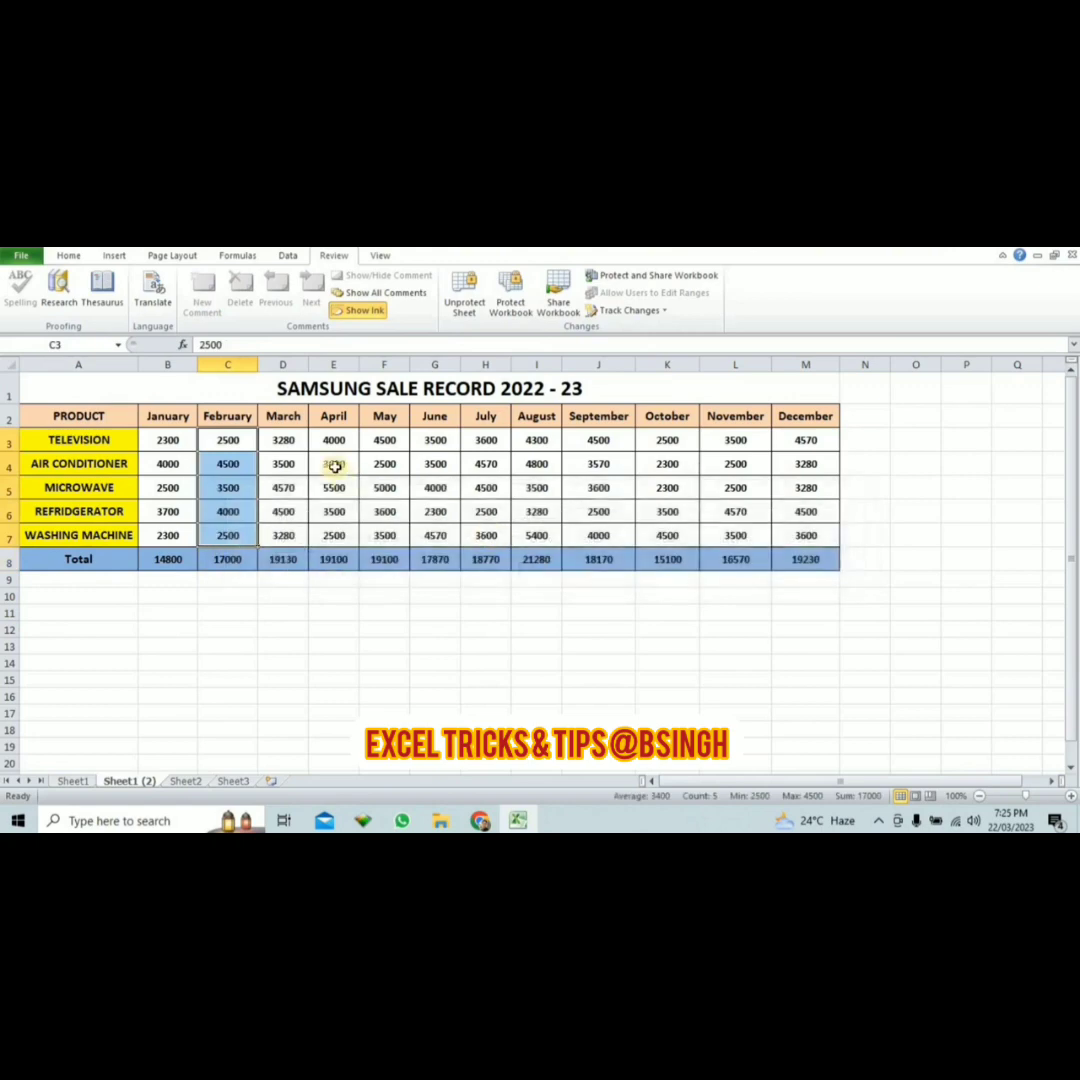
double_click(334, 419)
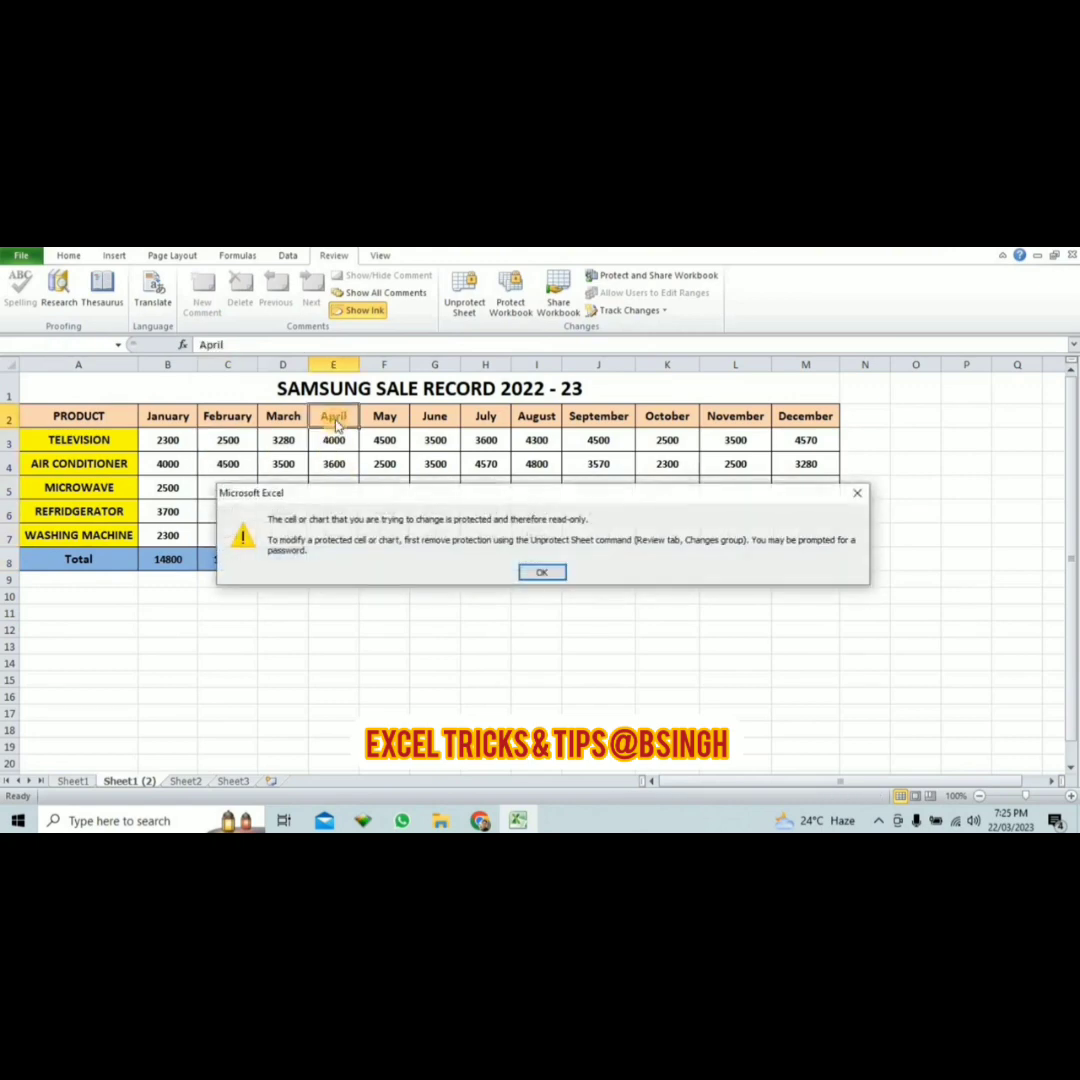
left_click(540, 573)
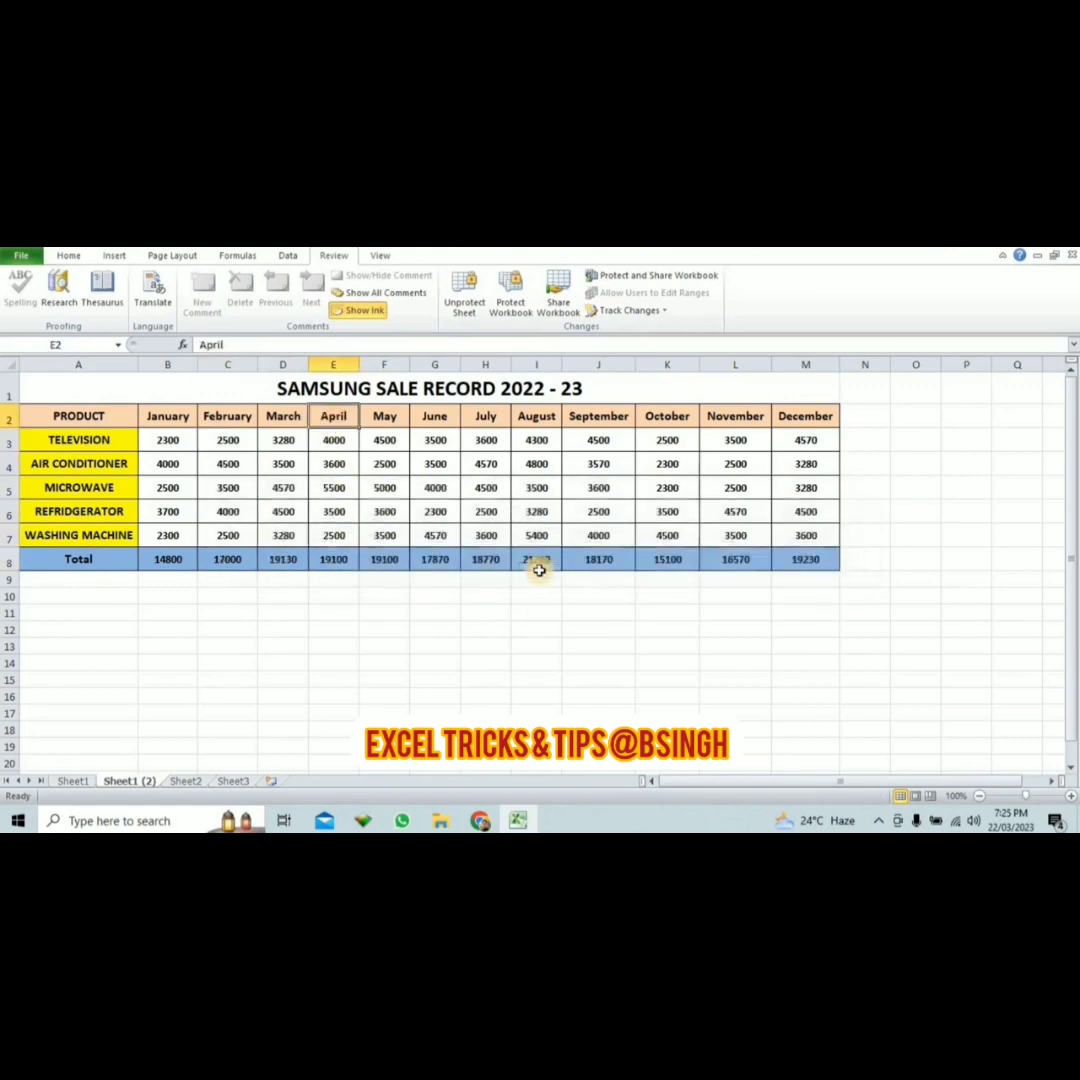
double_click(95, 461)
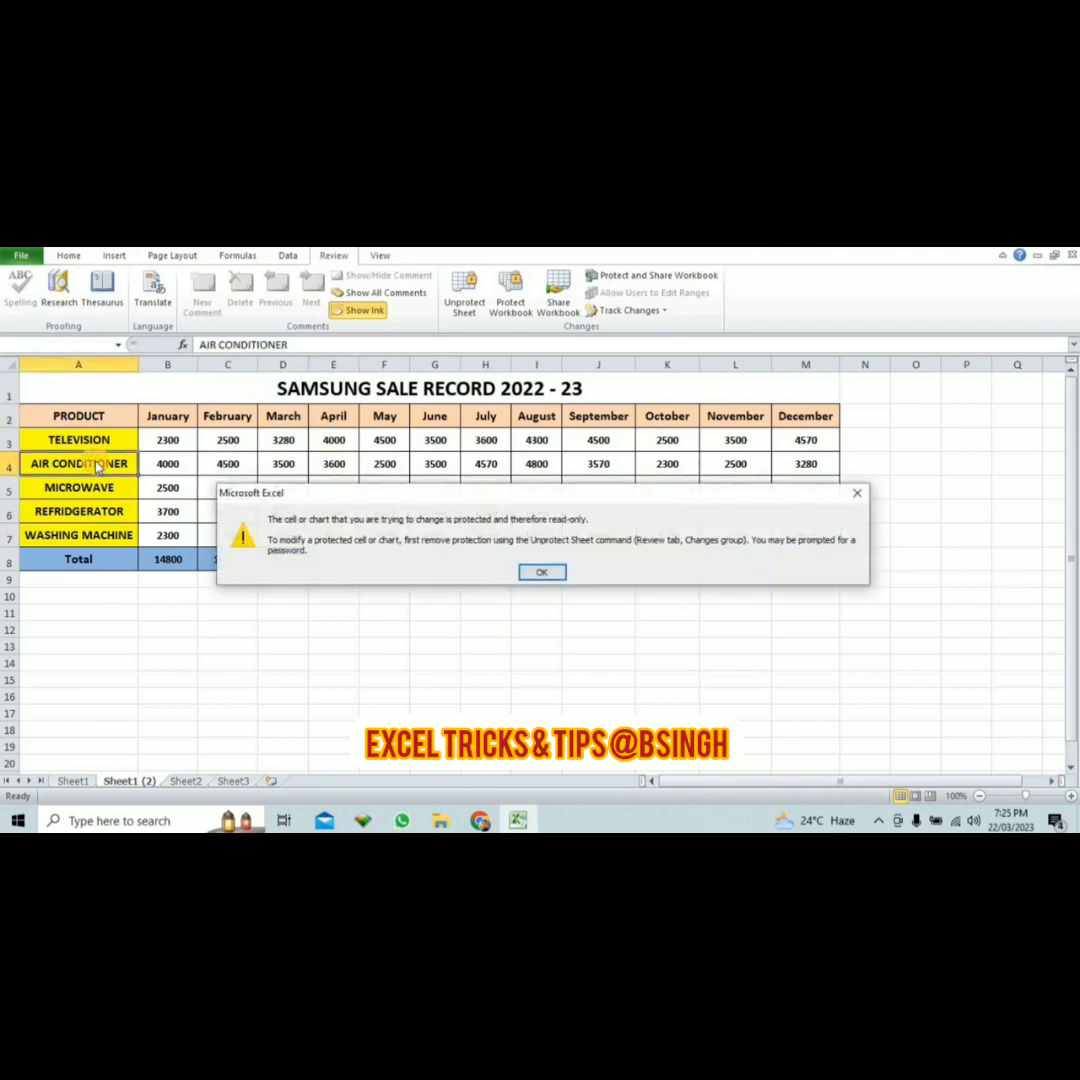
left_click(541, 574)
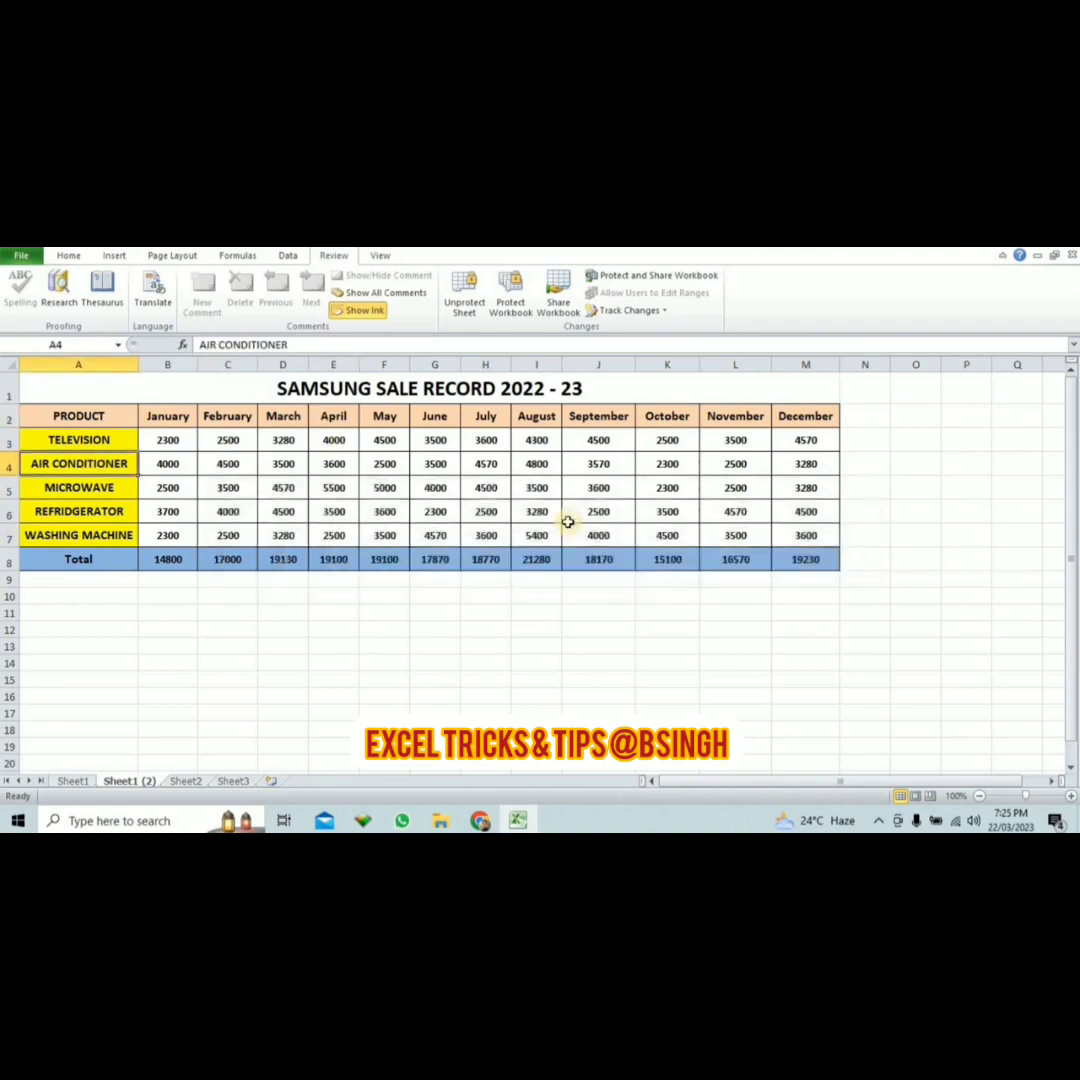
- Change September TELEVISION sales to 4567 and April REFRIGERATOR sales to 4500
left_click(603, 445)
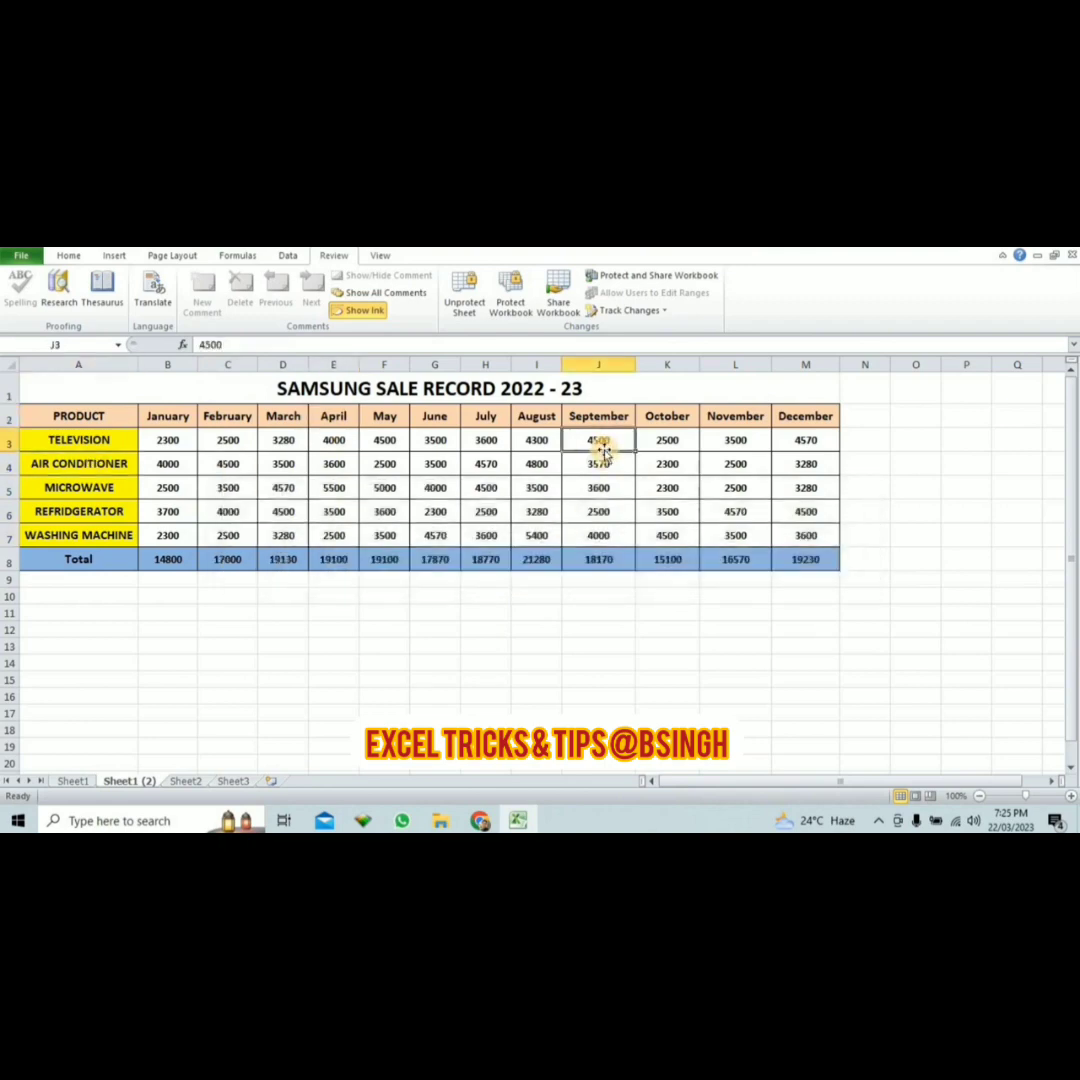
type("45")
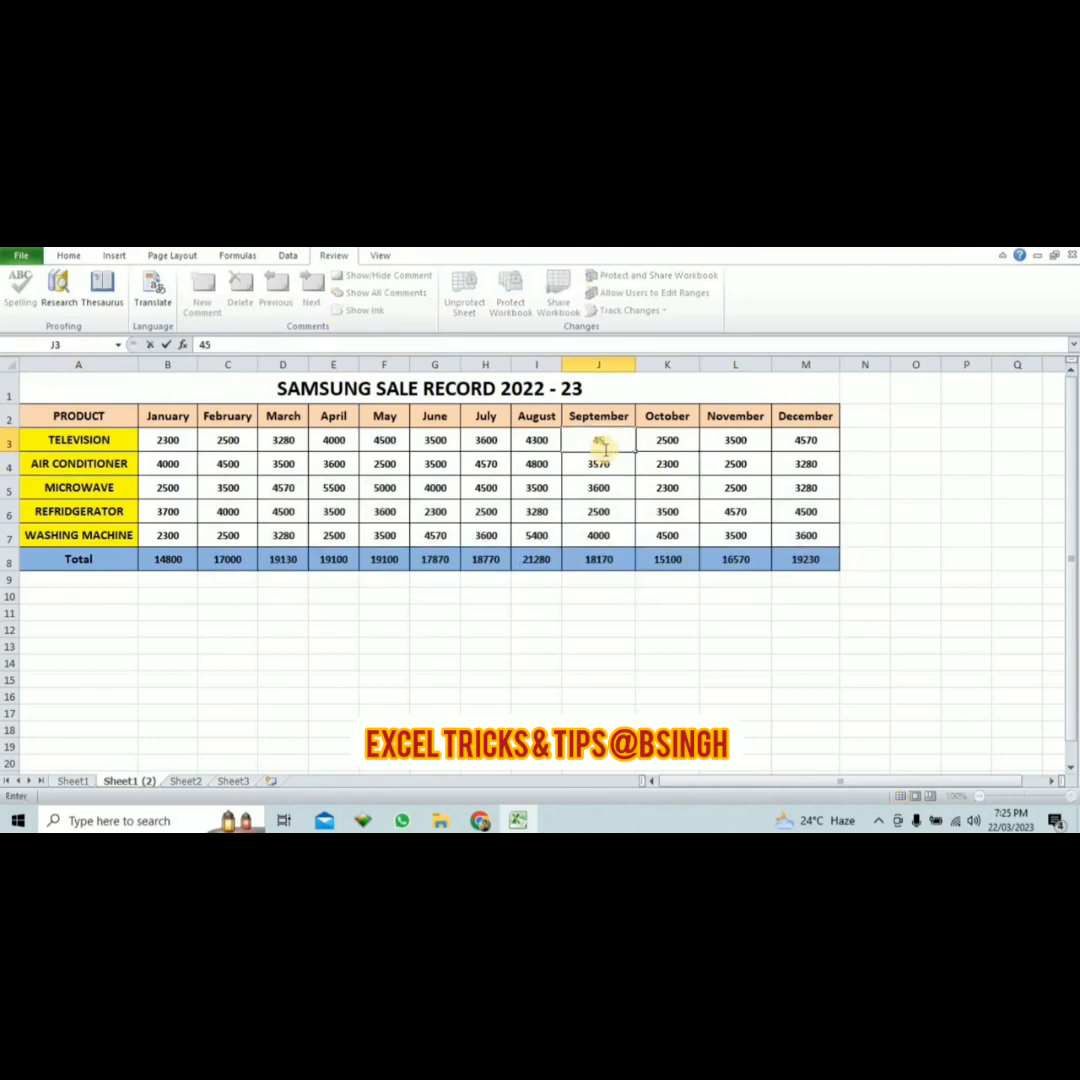
left_click(682, 460)
left_click(343, 513)
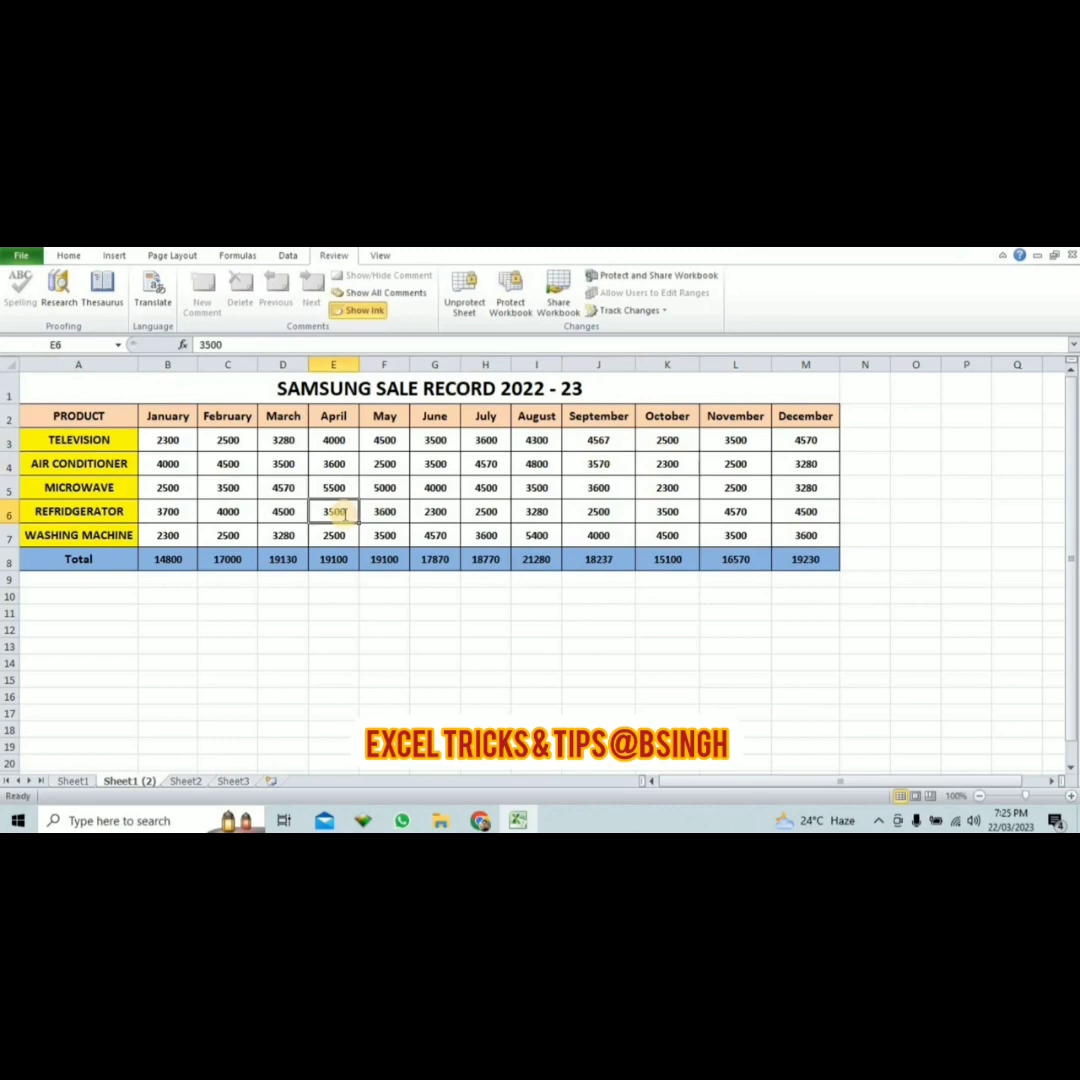
type("45")
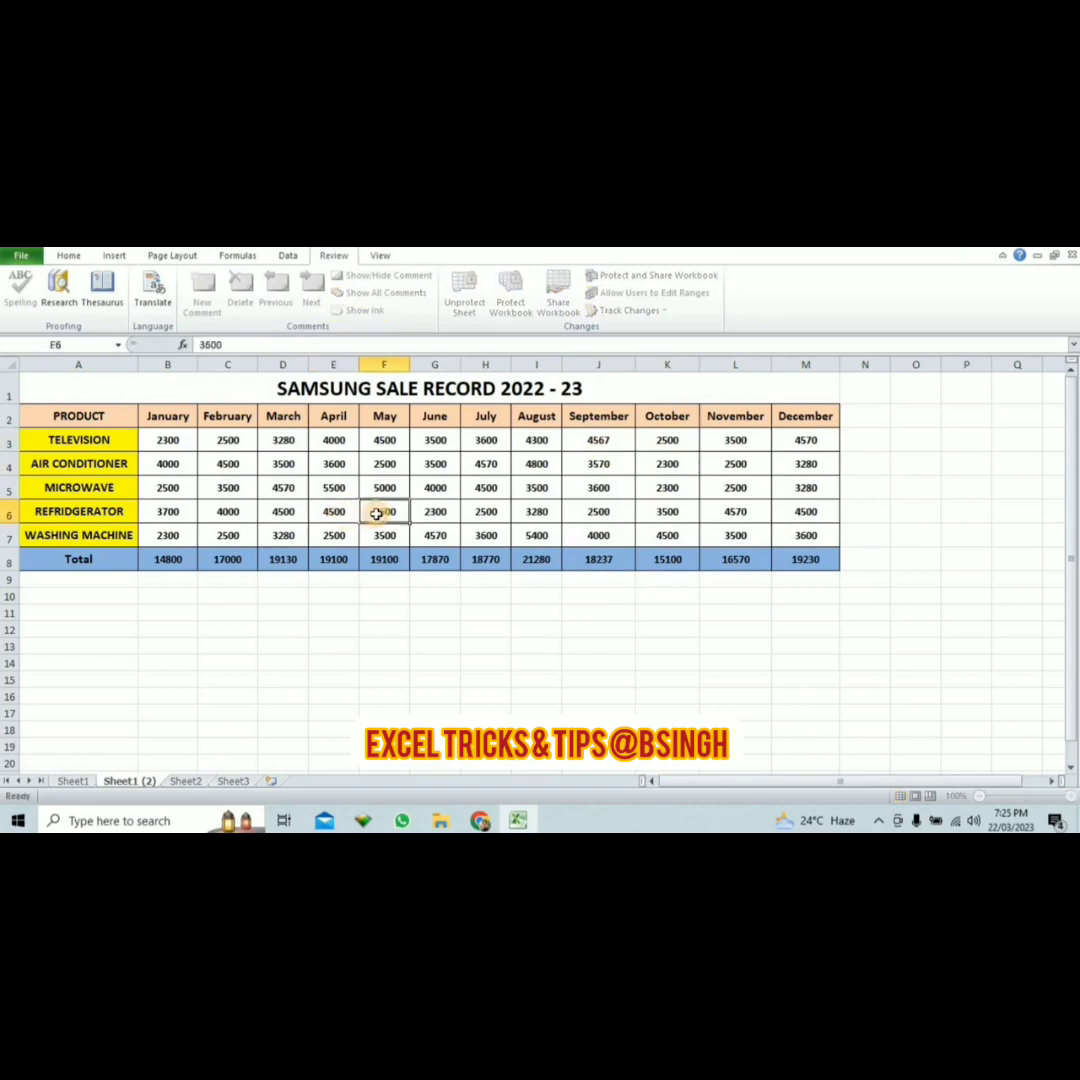
left_click(383, 511)
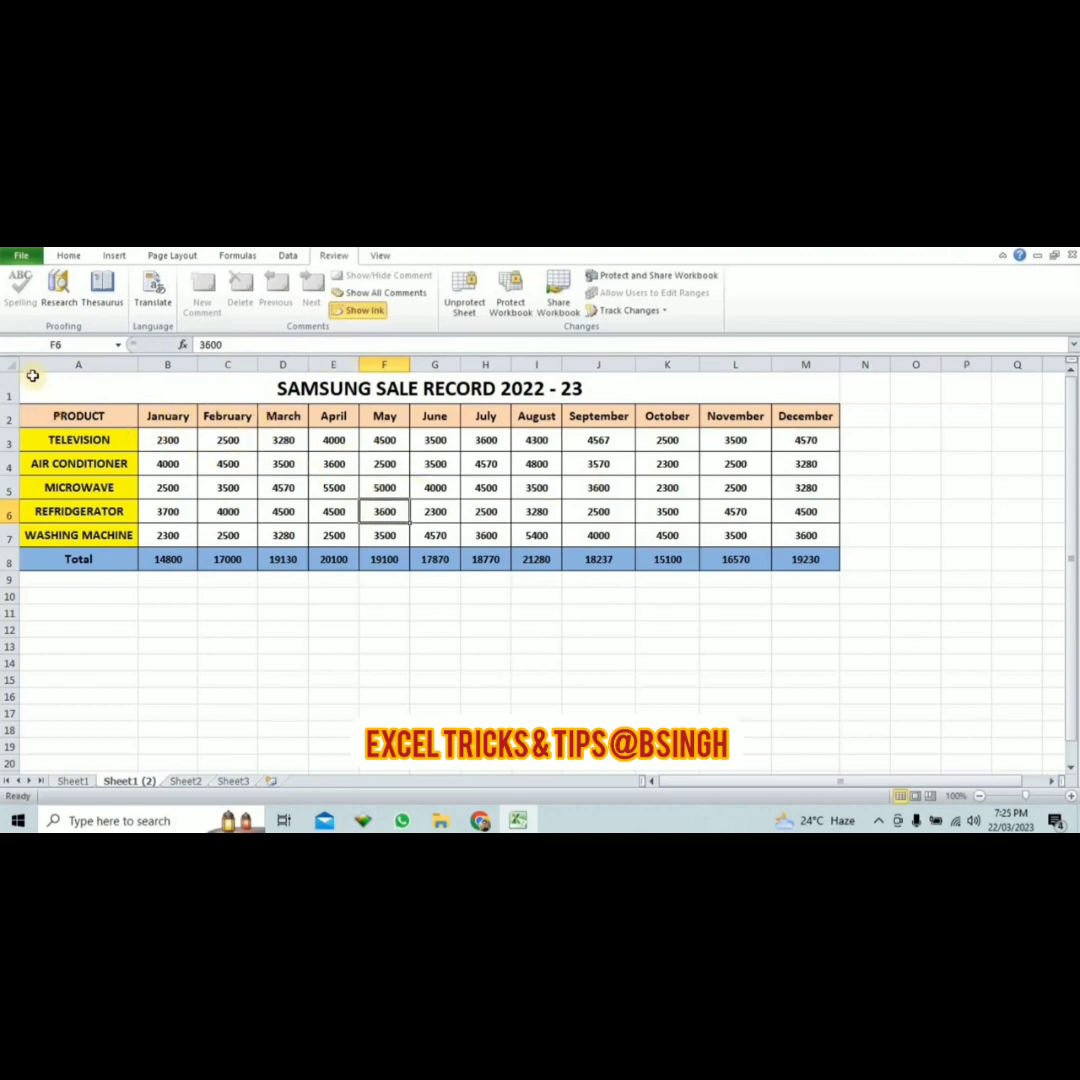
- Unprotect the sheet and confirm the February header is editable again
left_click(476, 300)
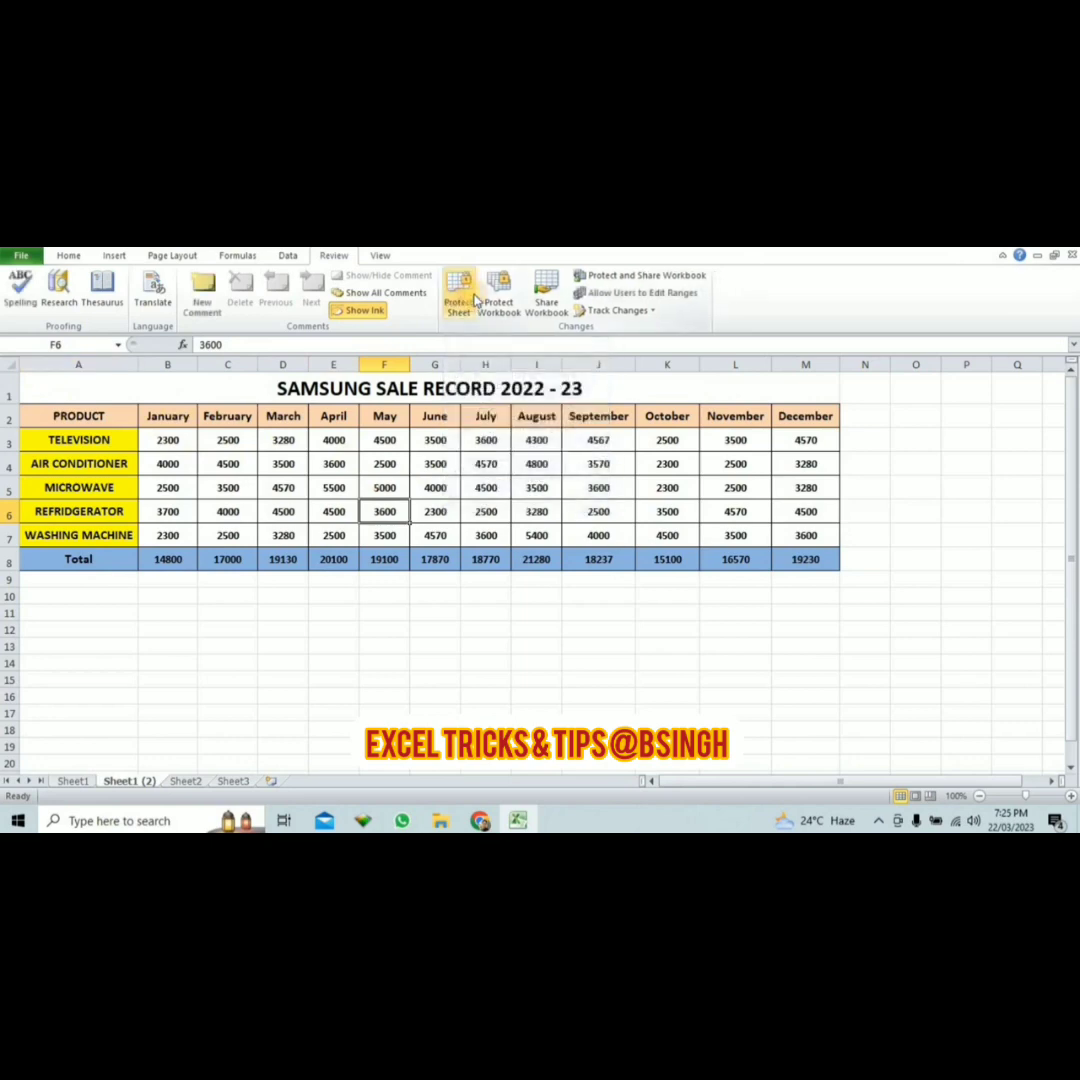
left_click(519, 580)
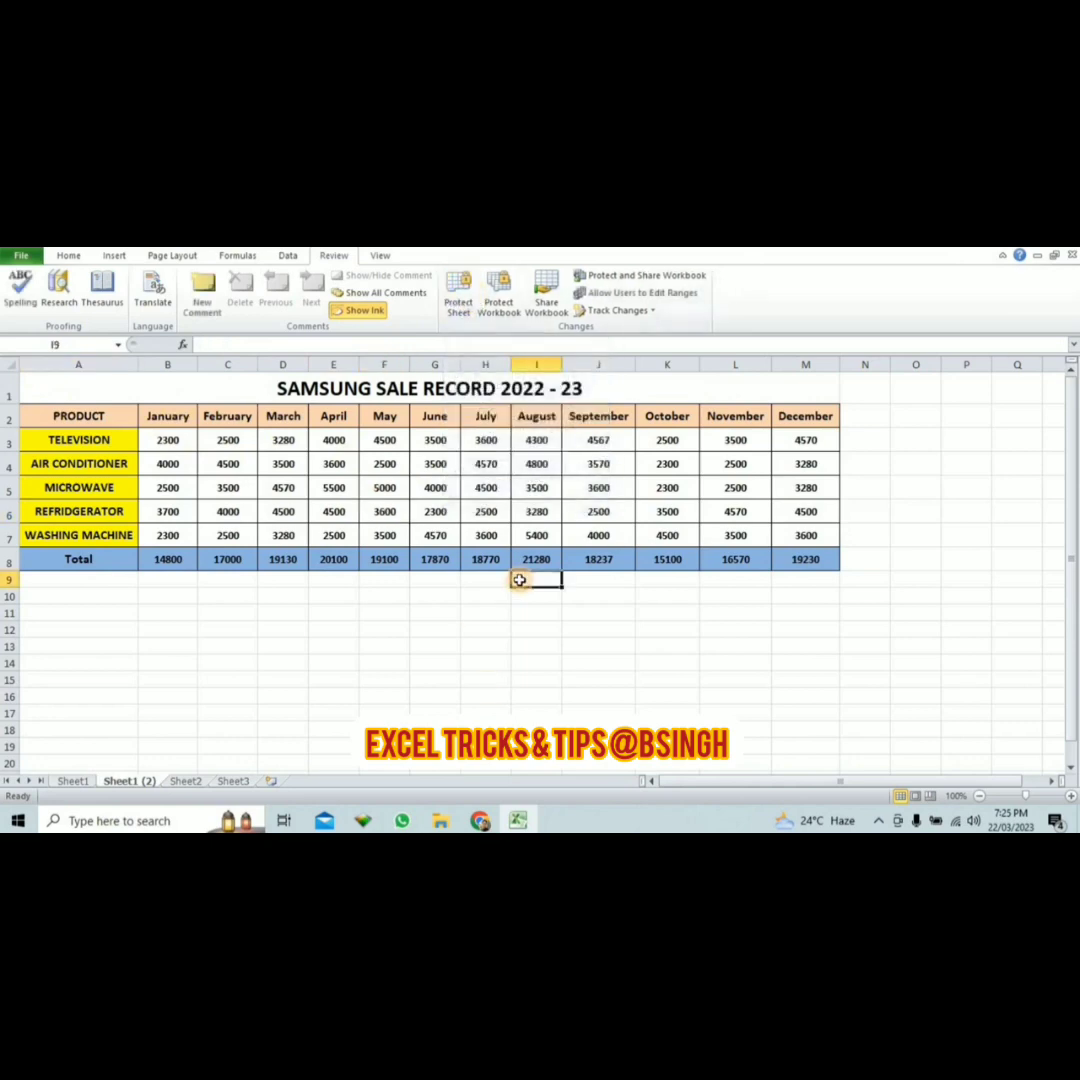
double_click(224, 420)
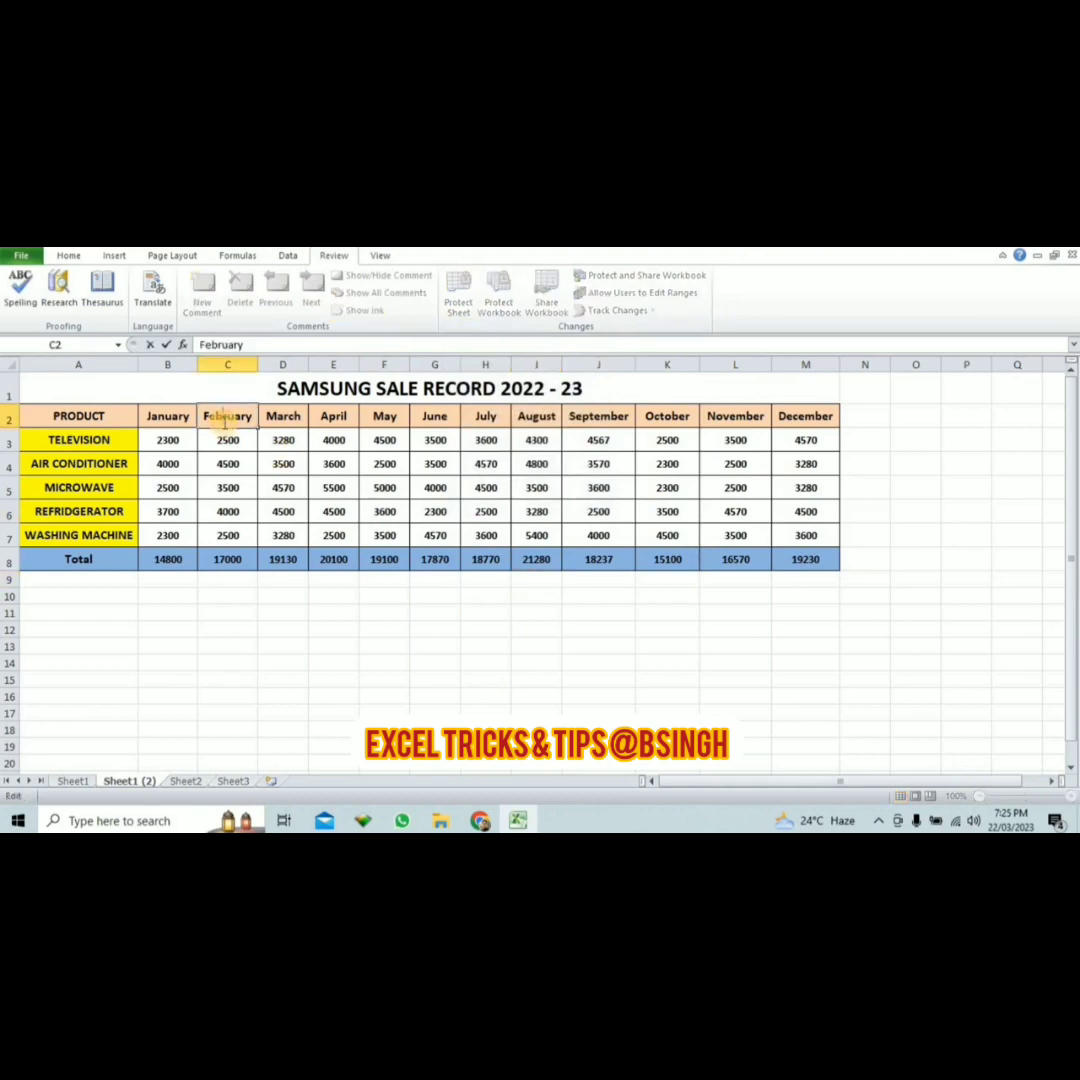
- Restore the March total formula to =SUM(D3:D7)
double_click(285, 559)
left_click(435, 594)
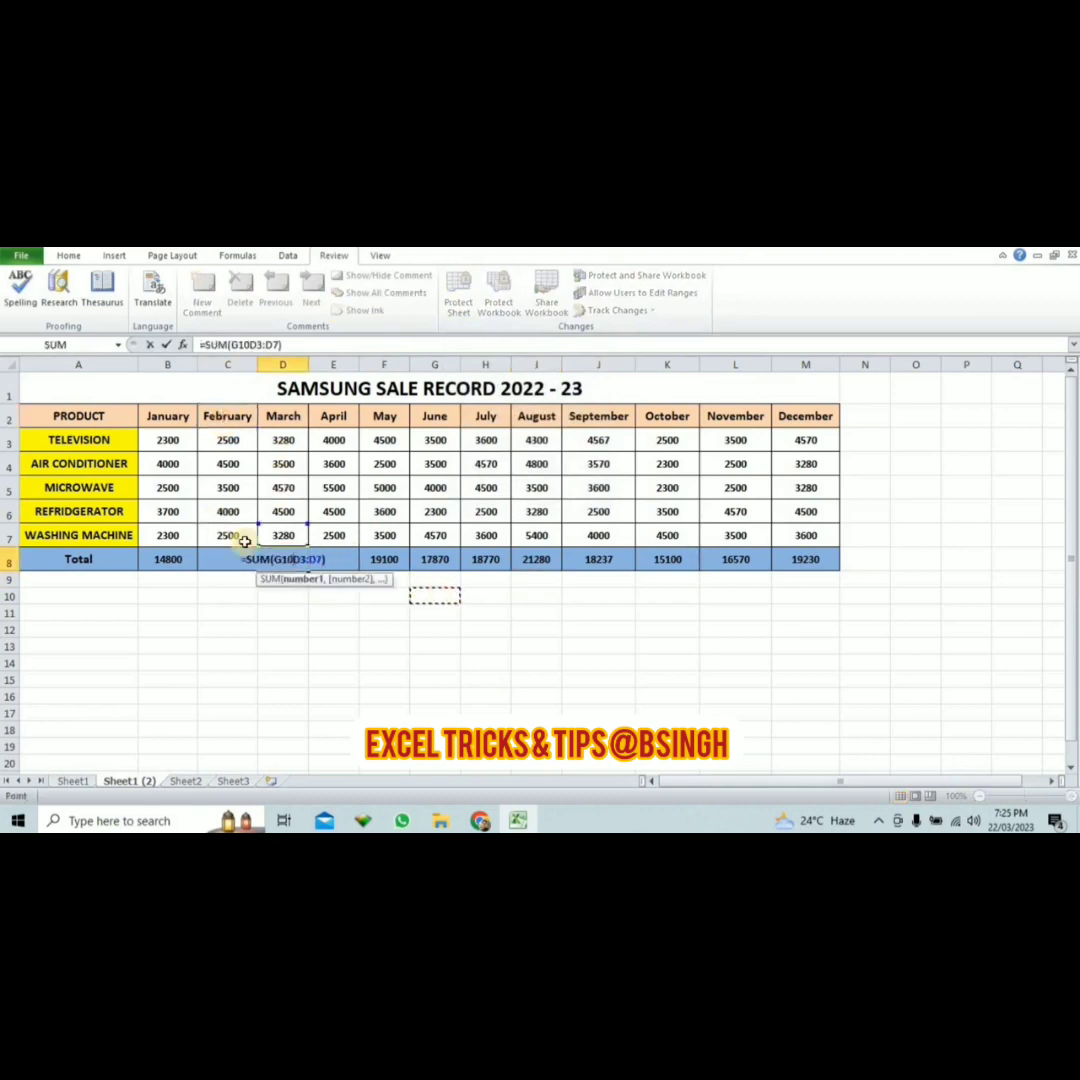
key("BackSpace")
key("BackSpace")
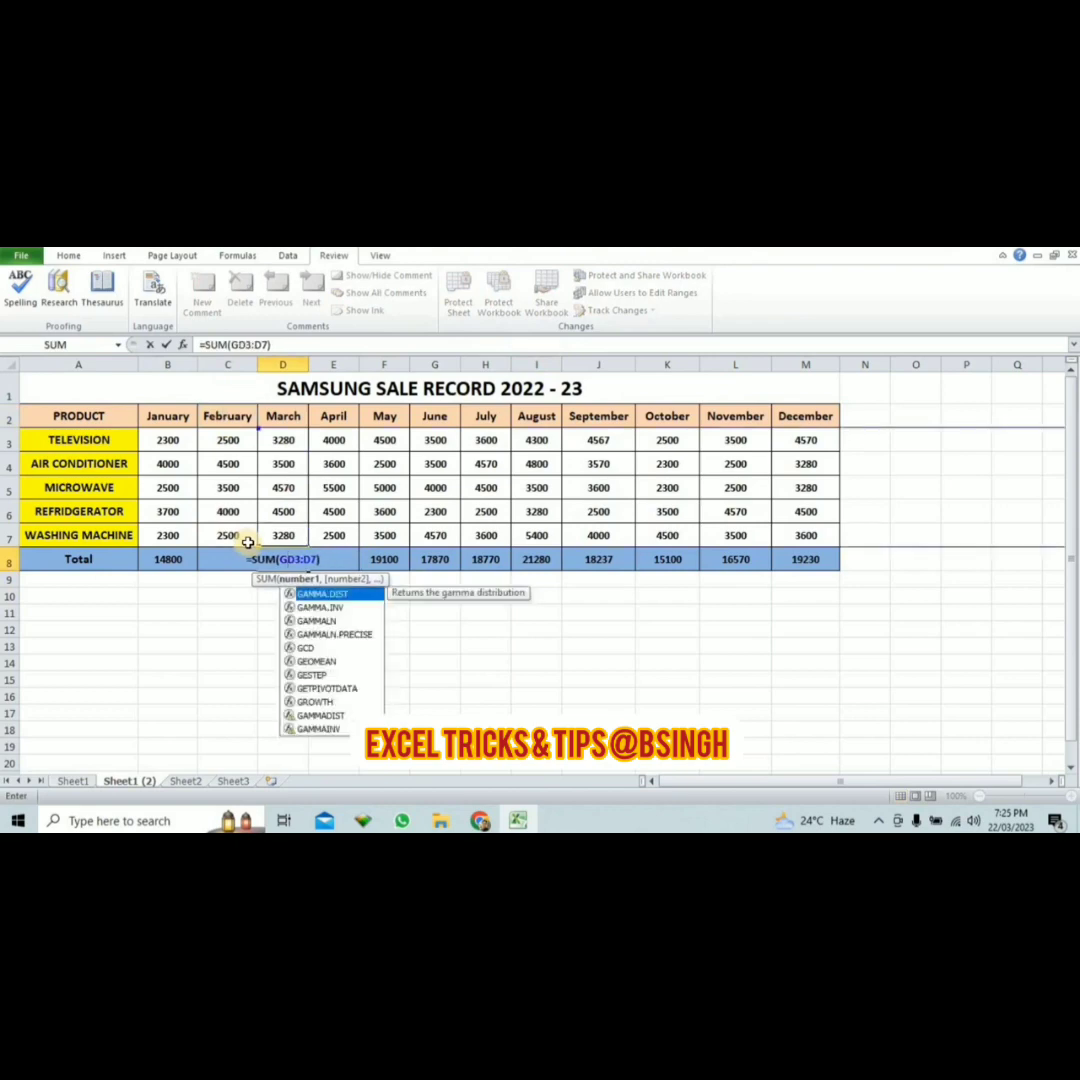
key("BackSpace")
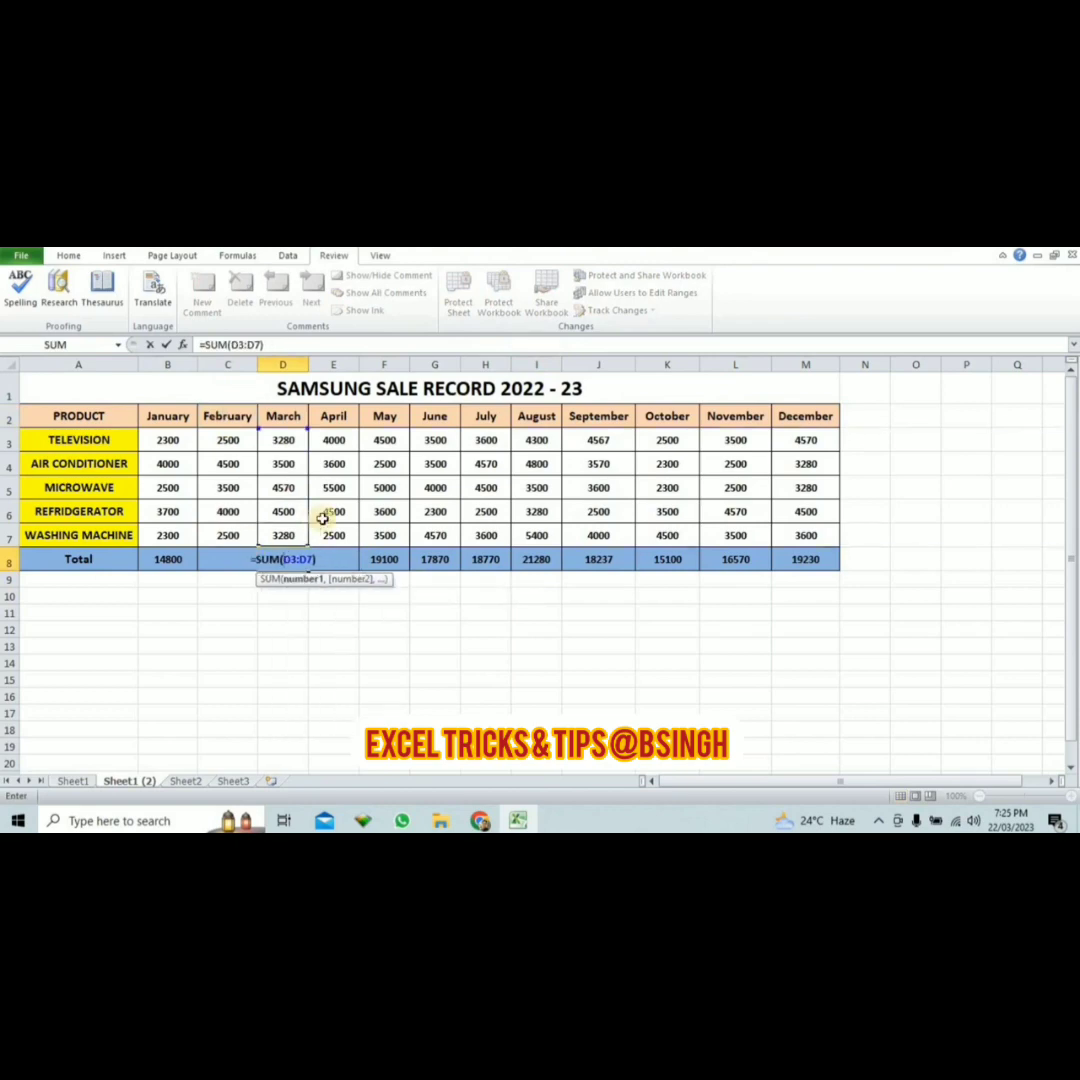
left_click(322, 514)
key("BackSpace")
key("BackSpace")
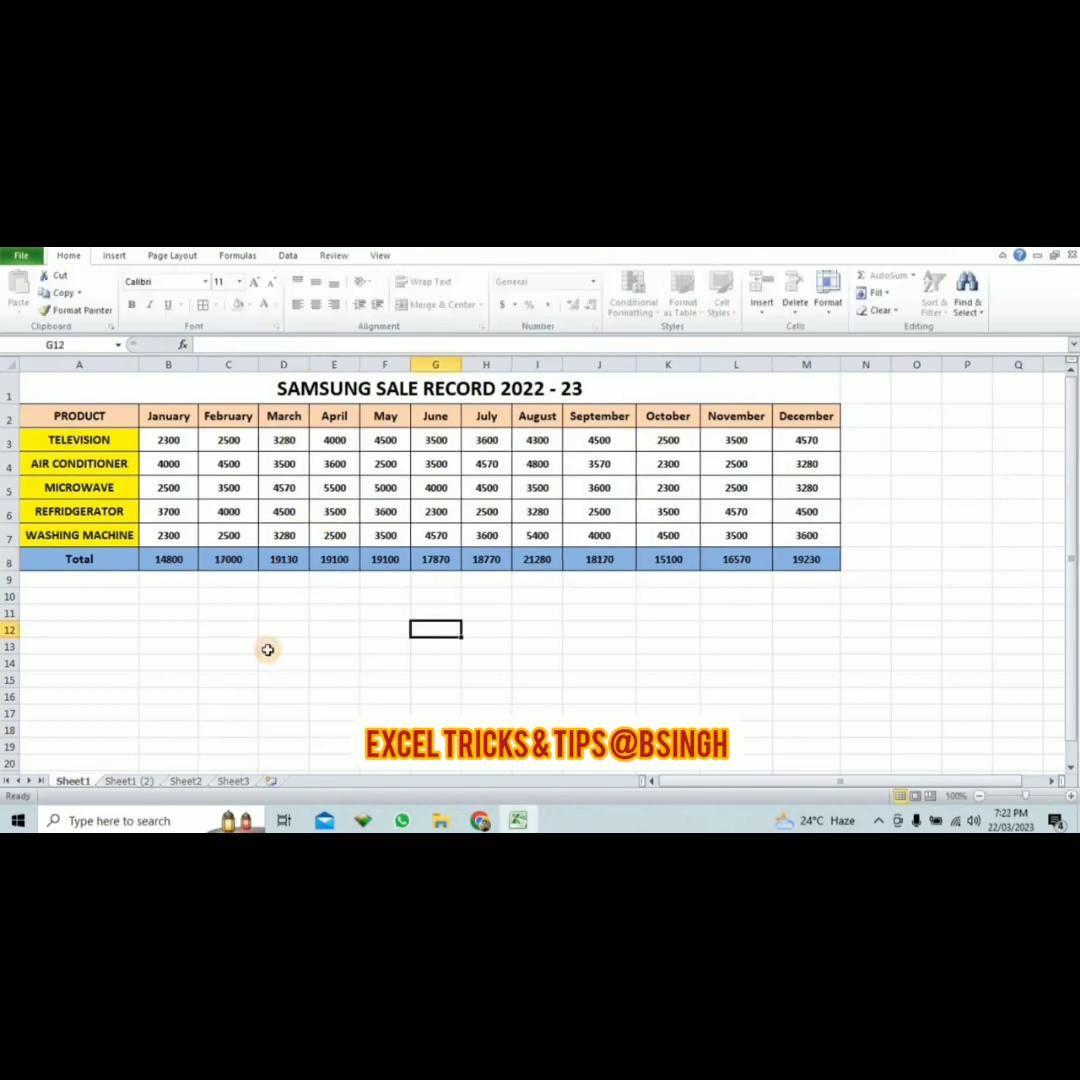
double_click(125, 425)
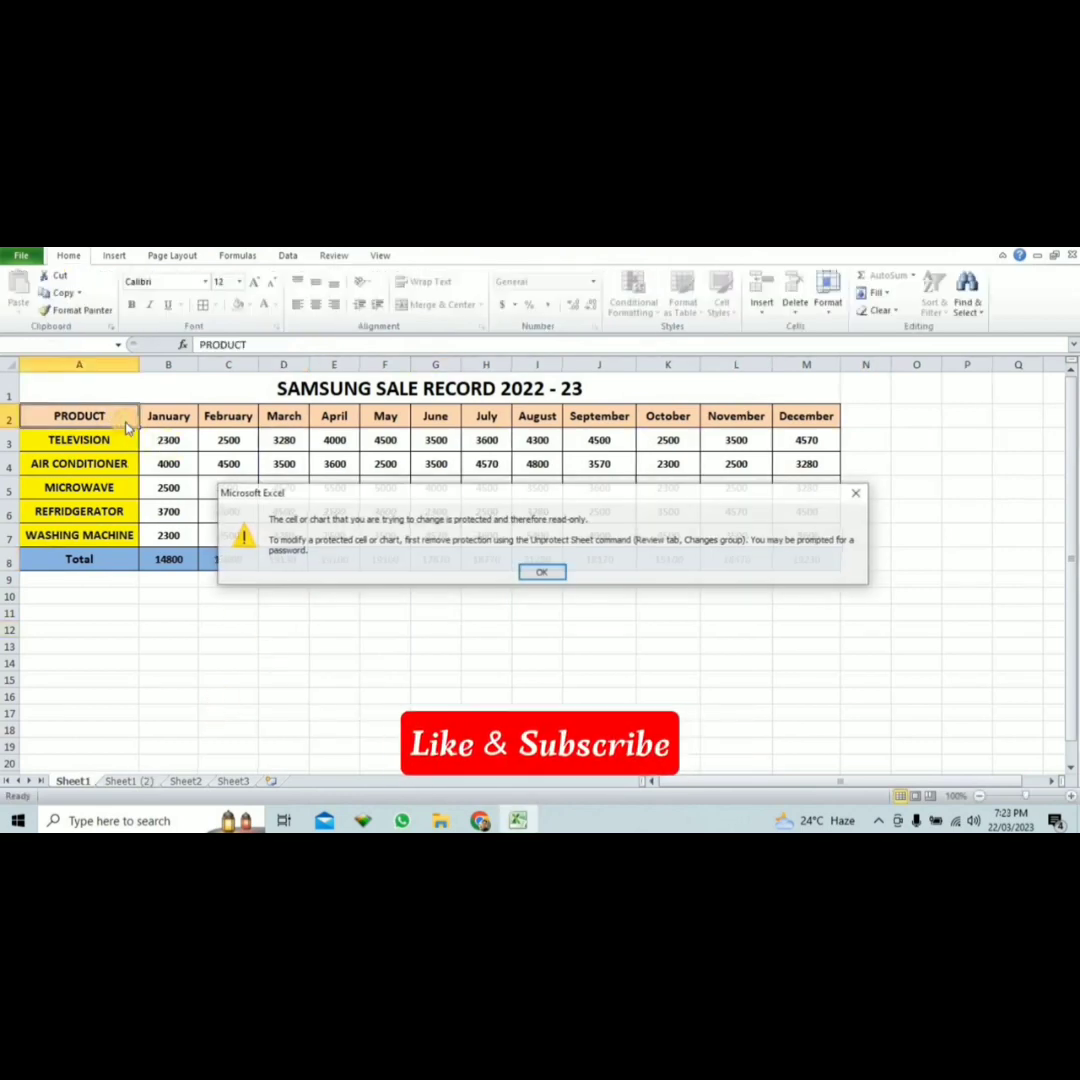
left_click(548, 572)
double_click(436, 420)
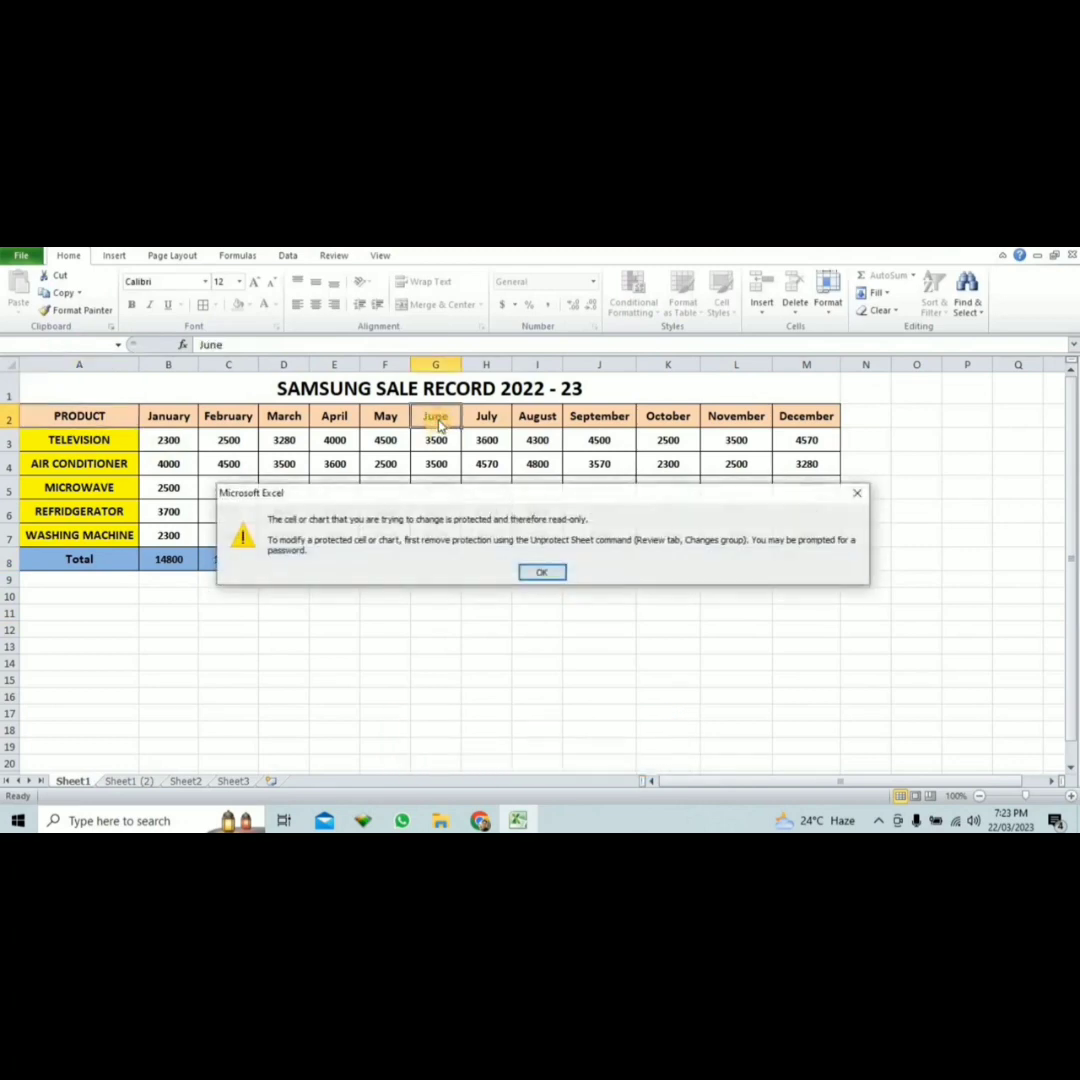
left_click(546, 567)
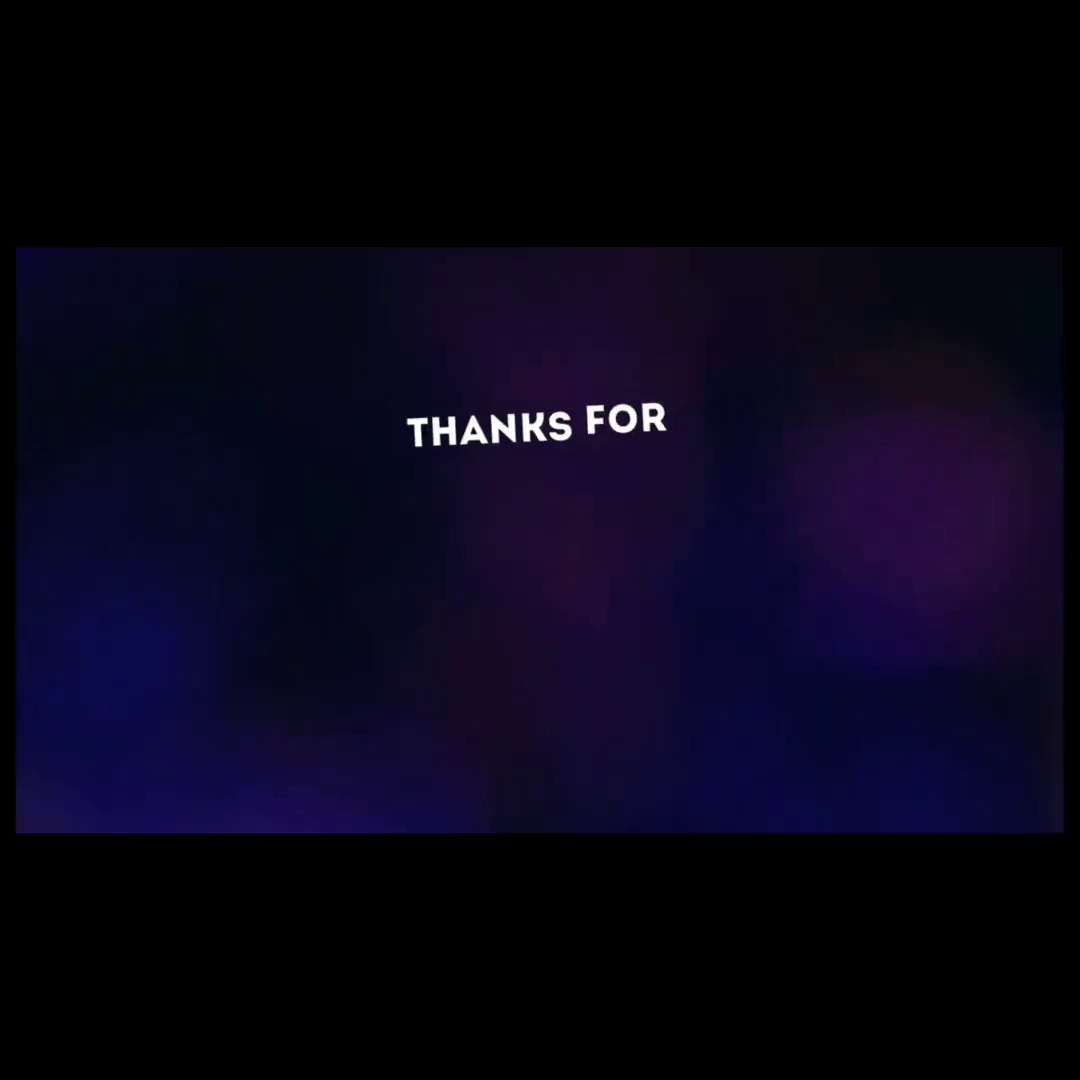